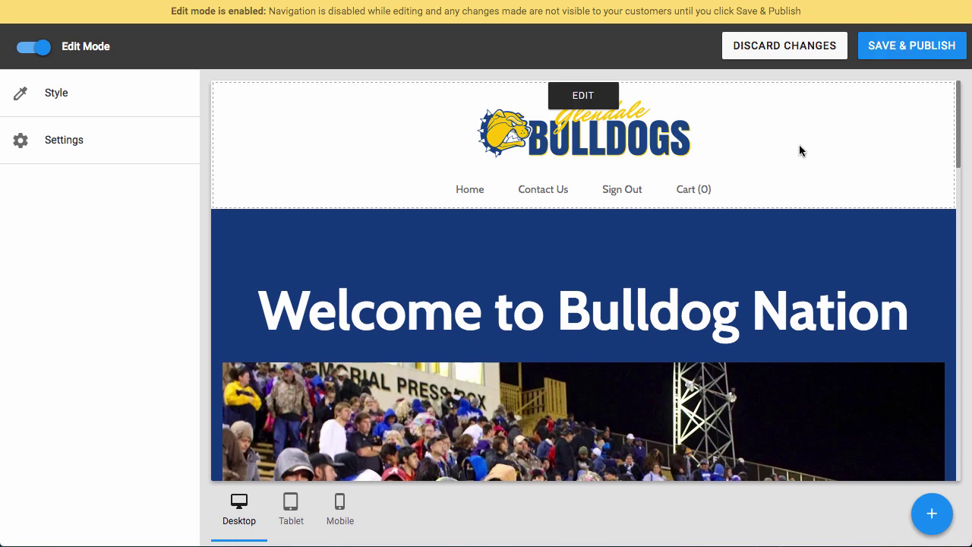
Step: Look through the store homepage's welcome block, fundraiser section, product list and footer
scroll(748, 140, down, 2)
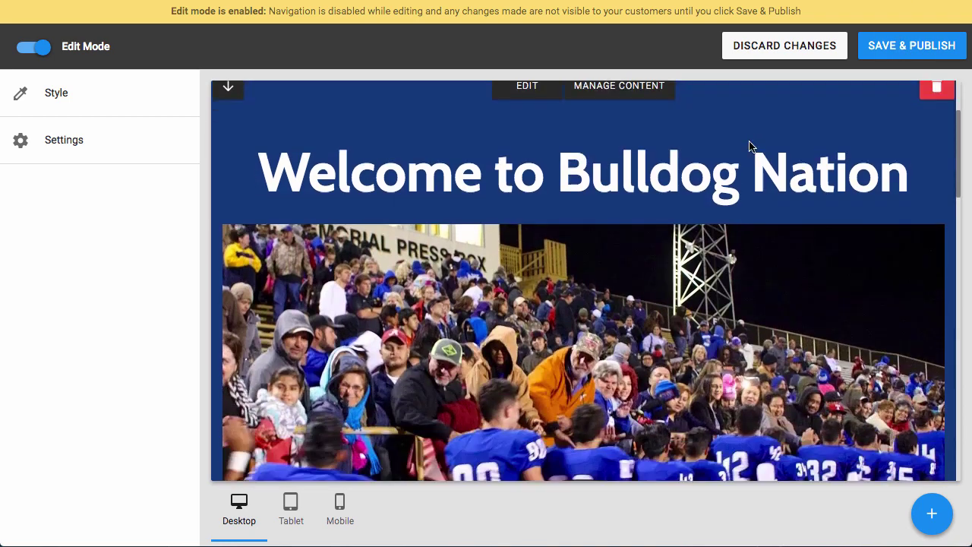
scroll(699, 132, up, 1)
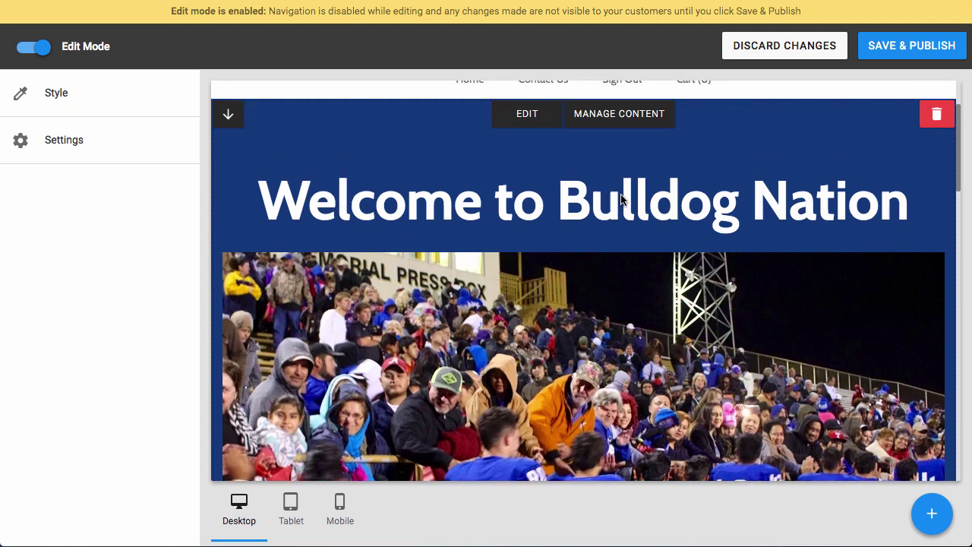
scroll(621, 199, down, 5)
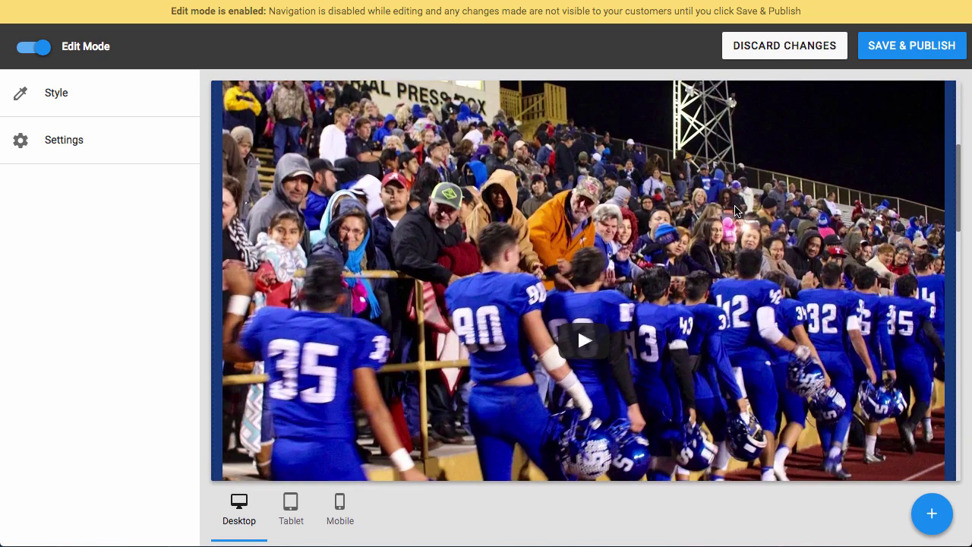
scroll(734, 211, down, 6)
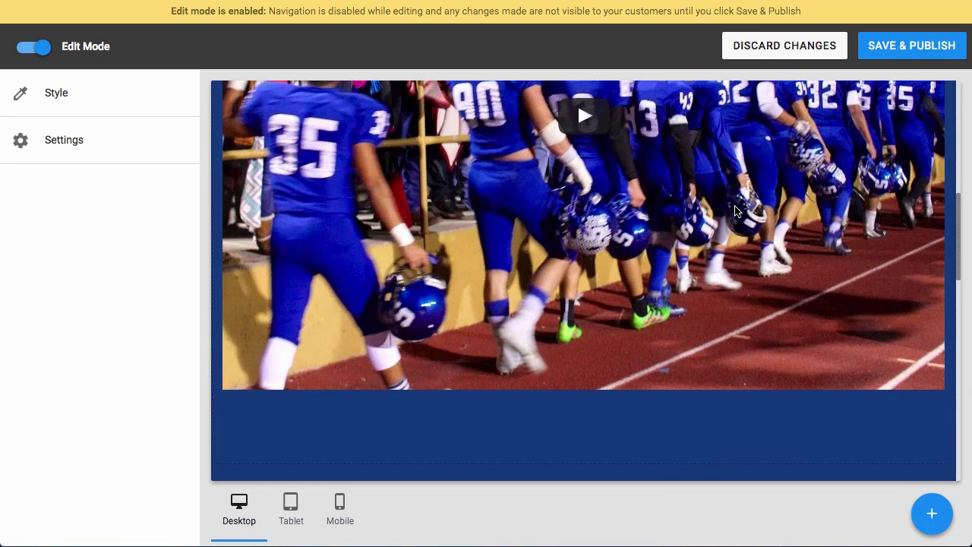
scroll(734, 211, down, 9)
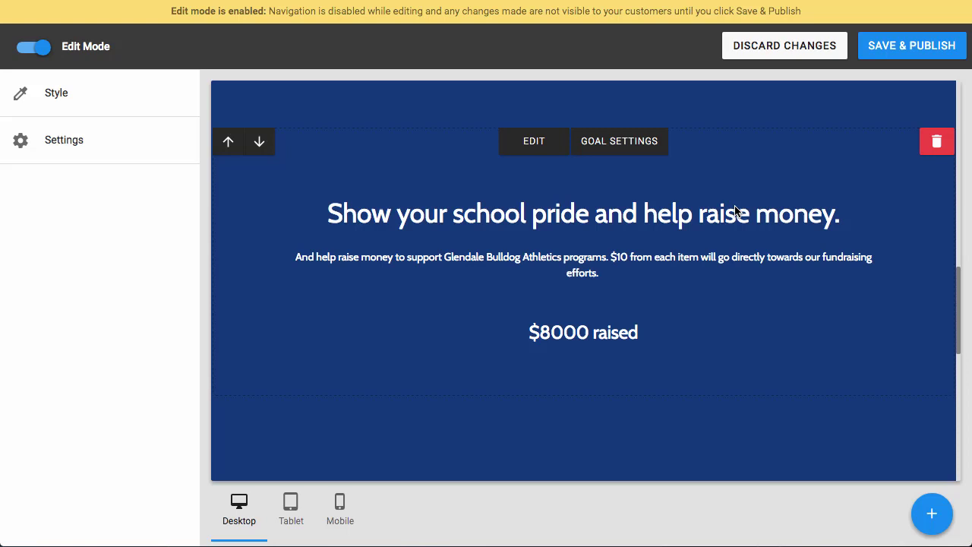
scroll(734, 211, down, 8)
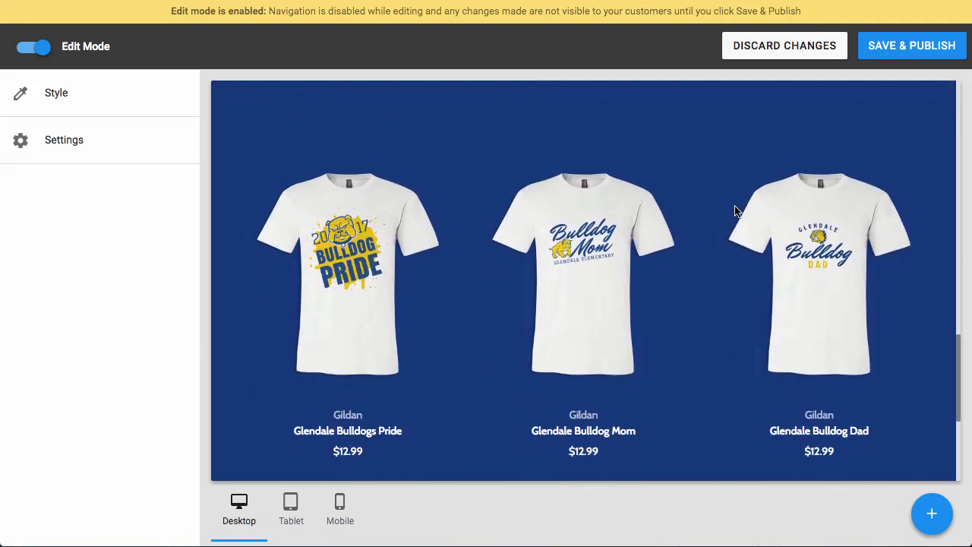
scroll(734, 211, down, 4)
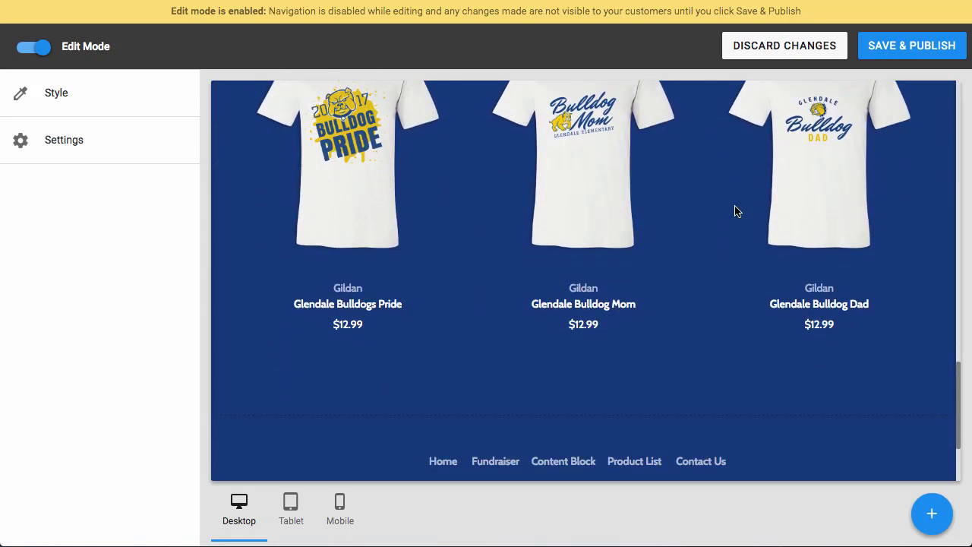
scroll(735, 211, down, 2)
Step: Remove the "Welcome to Bulldog Nation" content block from the store's homepage and confirm the removal
scroll(734, 211, up, 20)
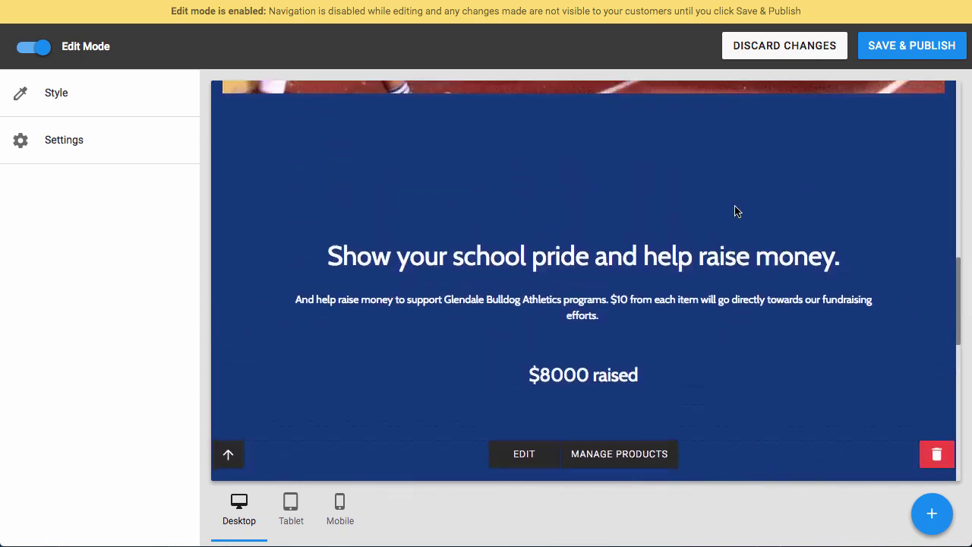
scroll(735, 211, up, 5)
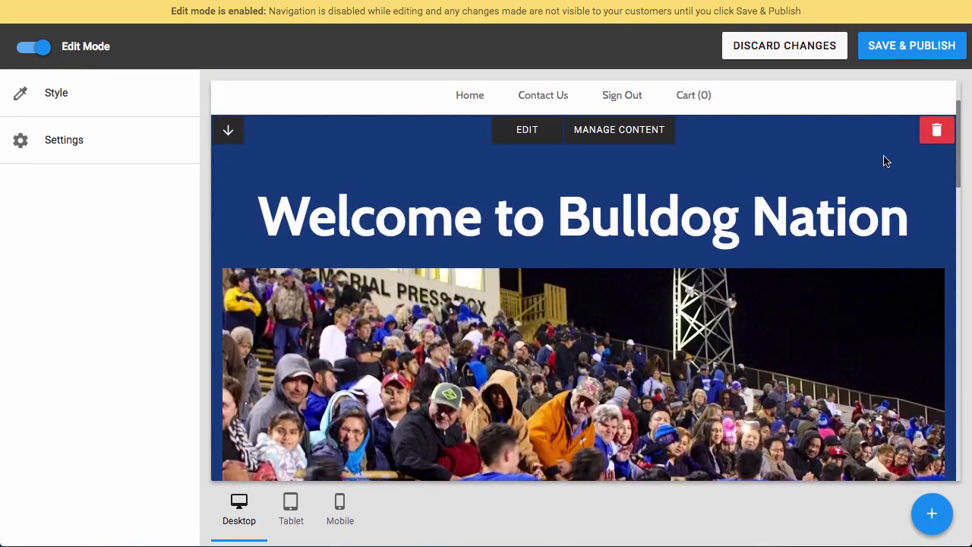
click(936, 130)
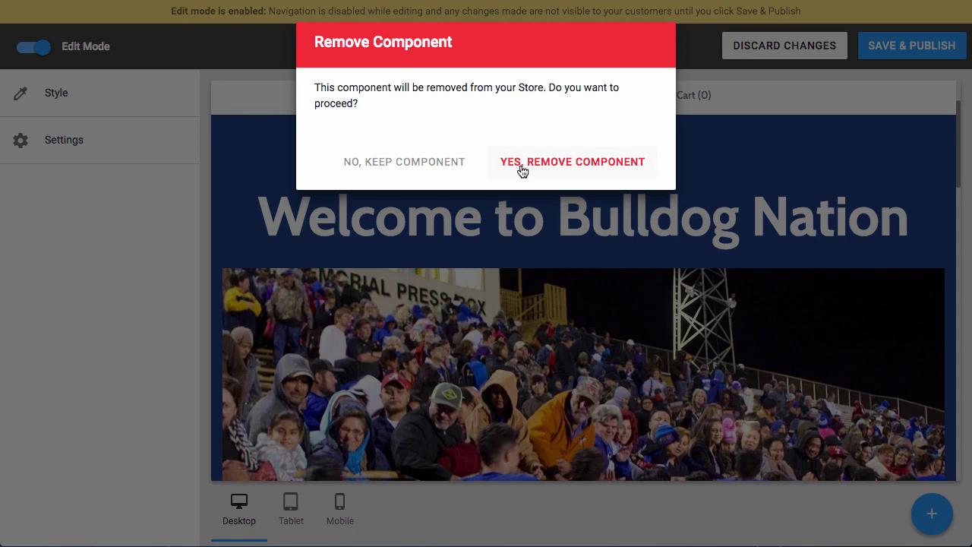
click(526, 167)
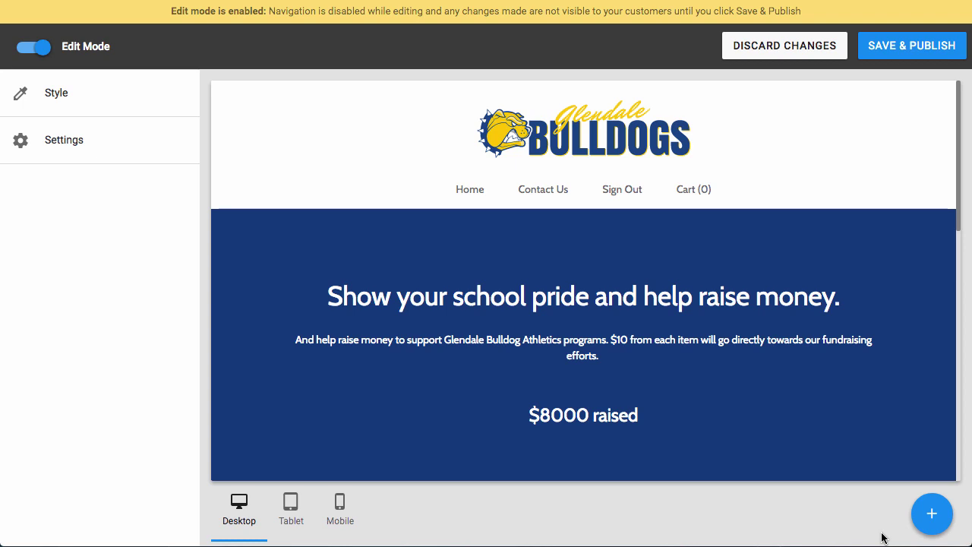
Step: Add a Content Block component with Layout 1 to the store page, starting from scratch instead of loading saved data
click(929, 516)
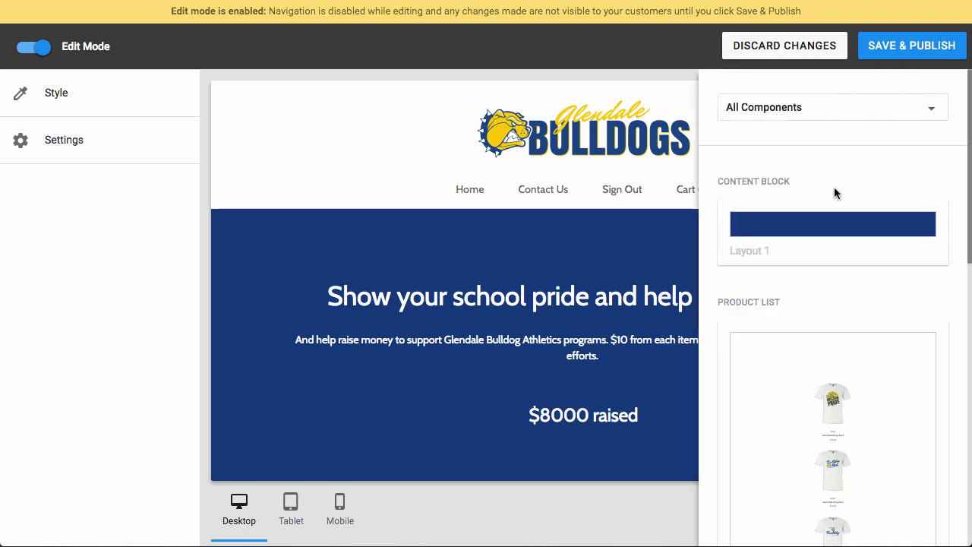
click(792, 110)
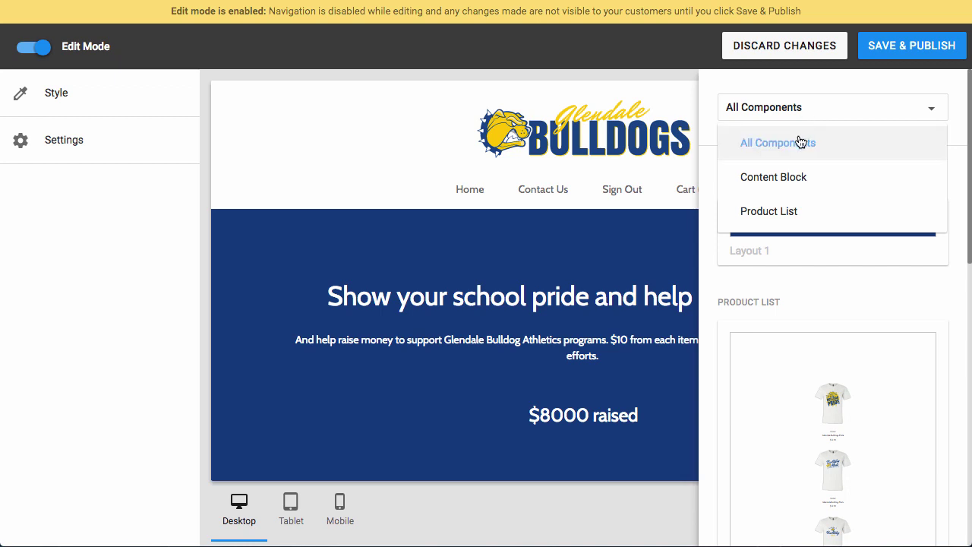
click(795, 180)
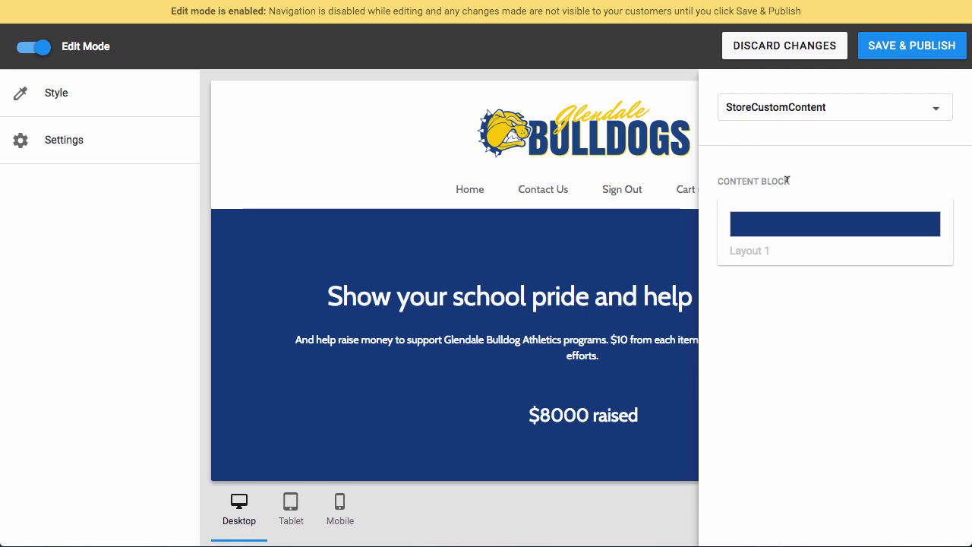
click(765, 228)
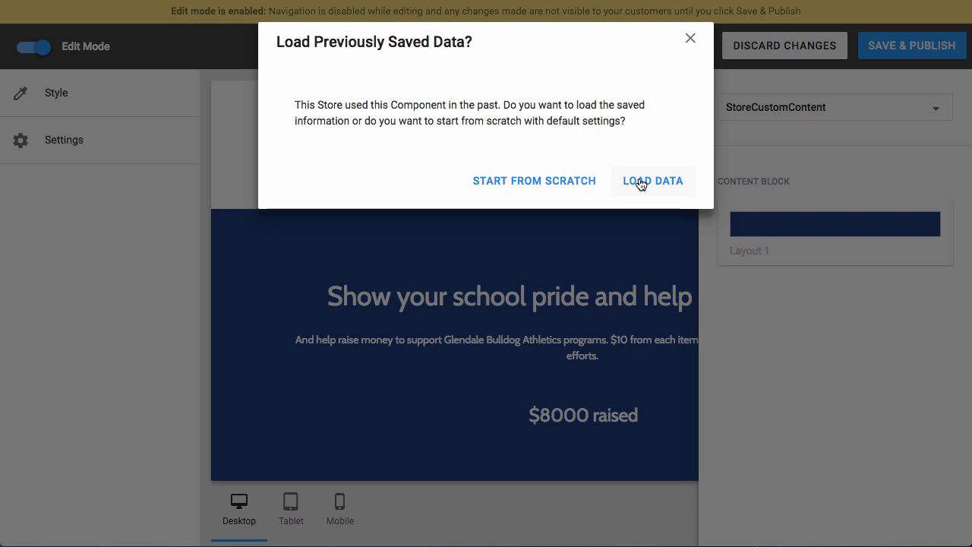
click(560, 187)
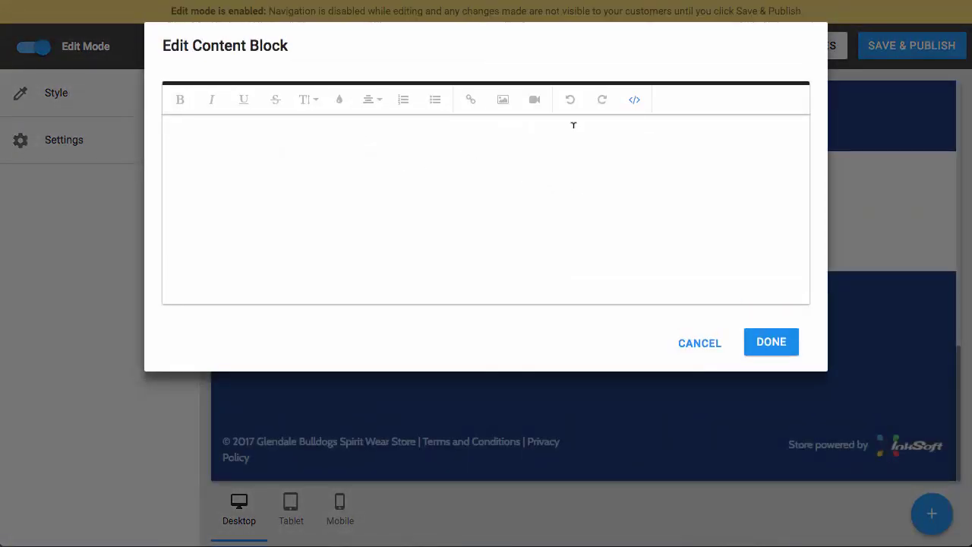
Step: Turn off code view in the content block editor and enter the text "BULLDOG NATION"
click(638, 101)
click(698, 179)
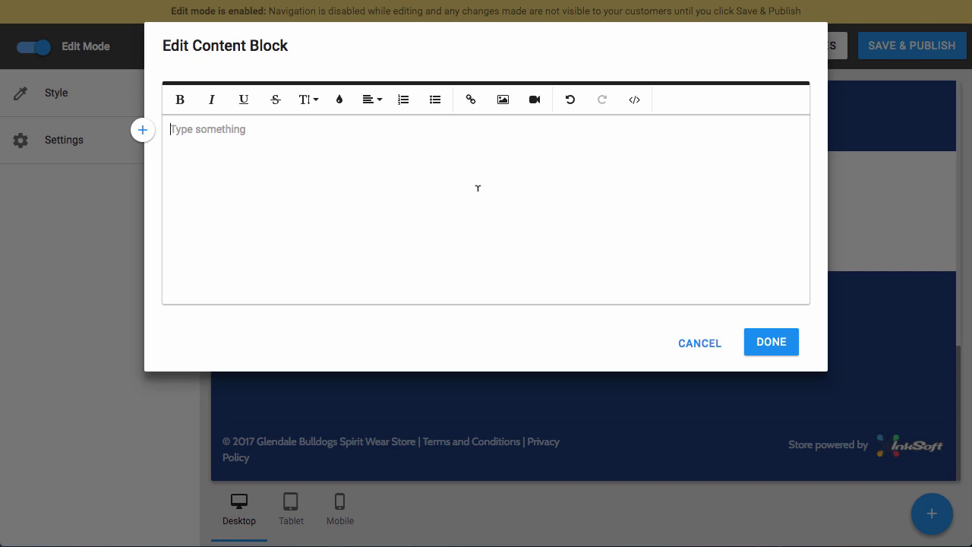
click(145, 134)
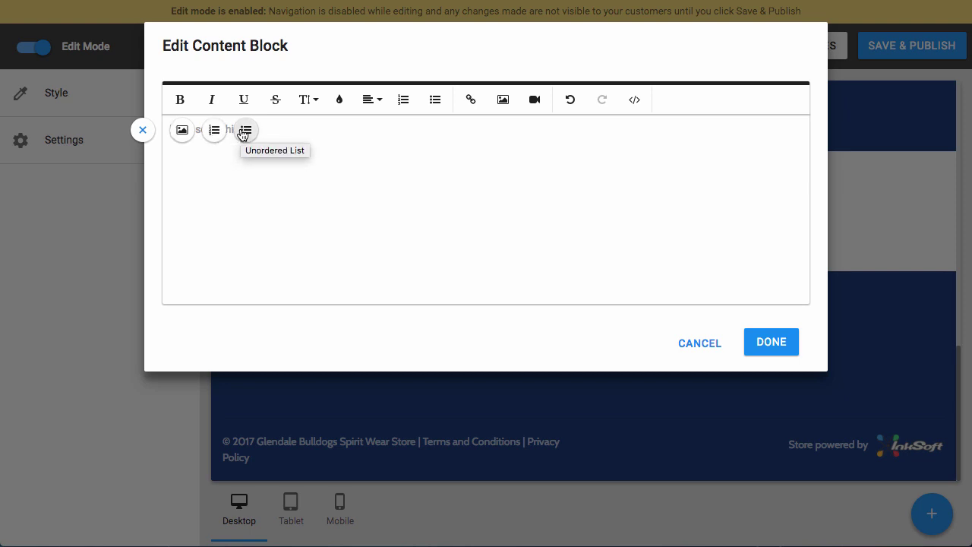
click(209, 181)
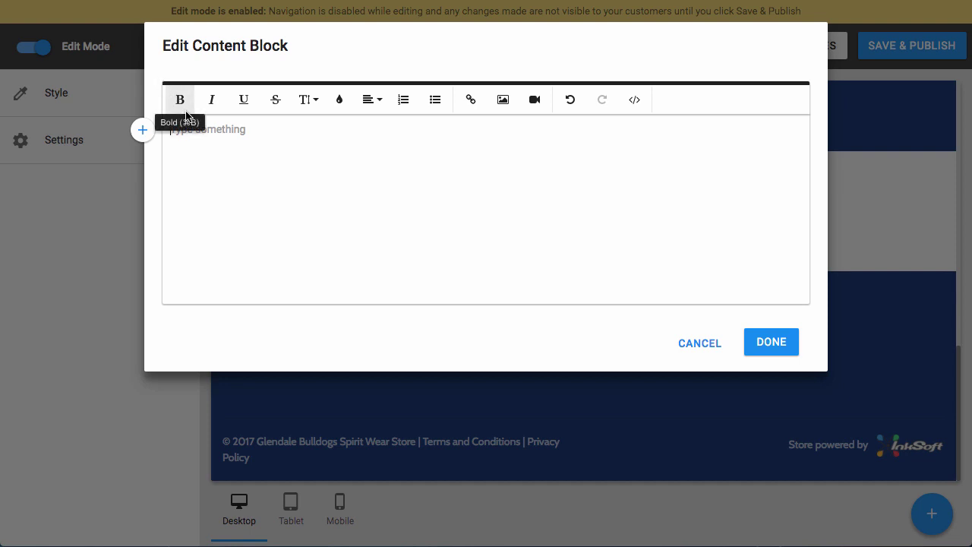
text(BU)
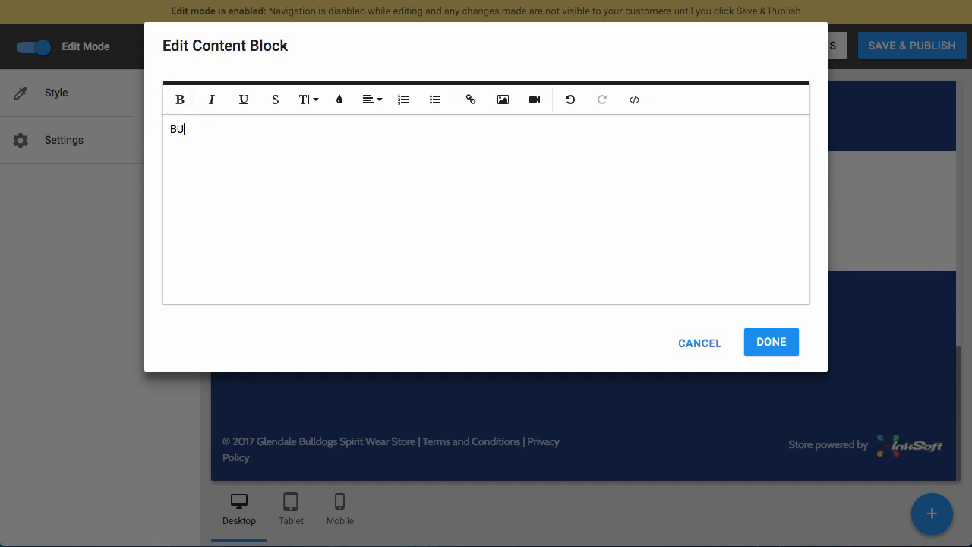
text(LLDOG NATION)
Step: Make the "BULLDOG NATION" text bold, trying italic on it and removing the italic again
drag(287, 129, 168, 113)
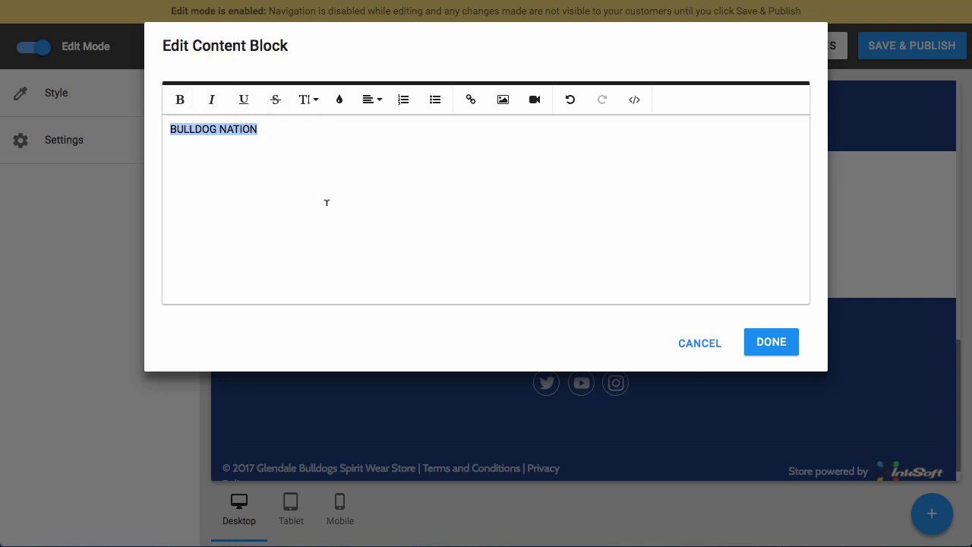
key(super+b)
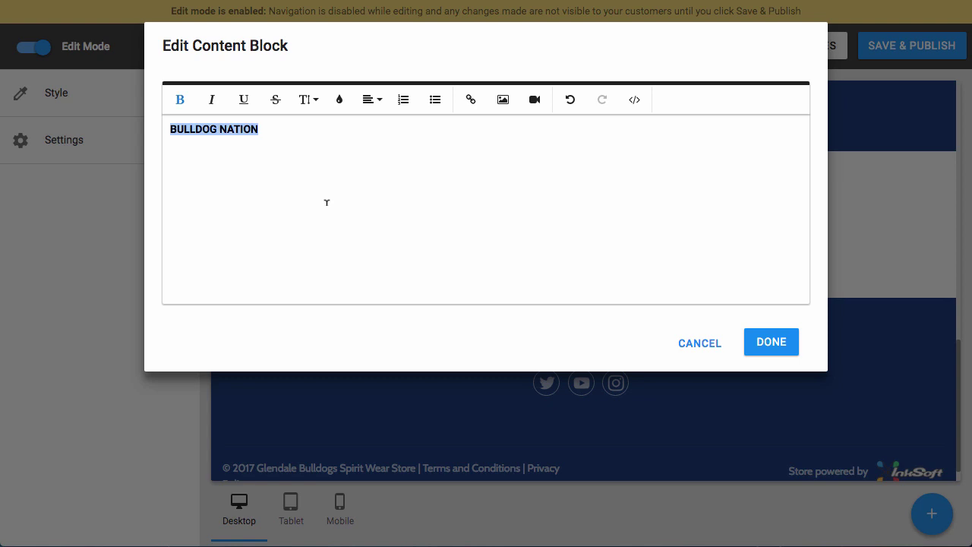
key(super+i)
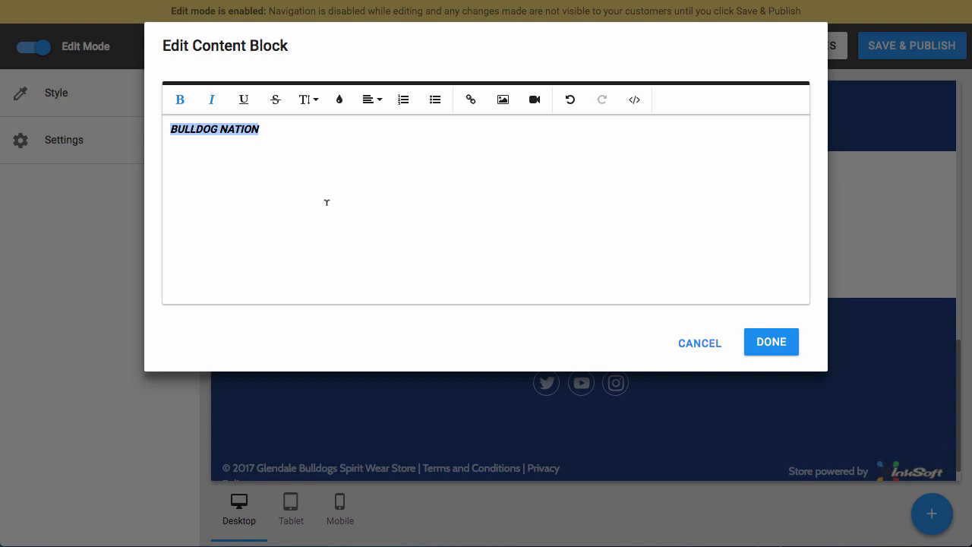
key(super+i)
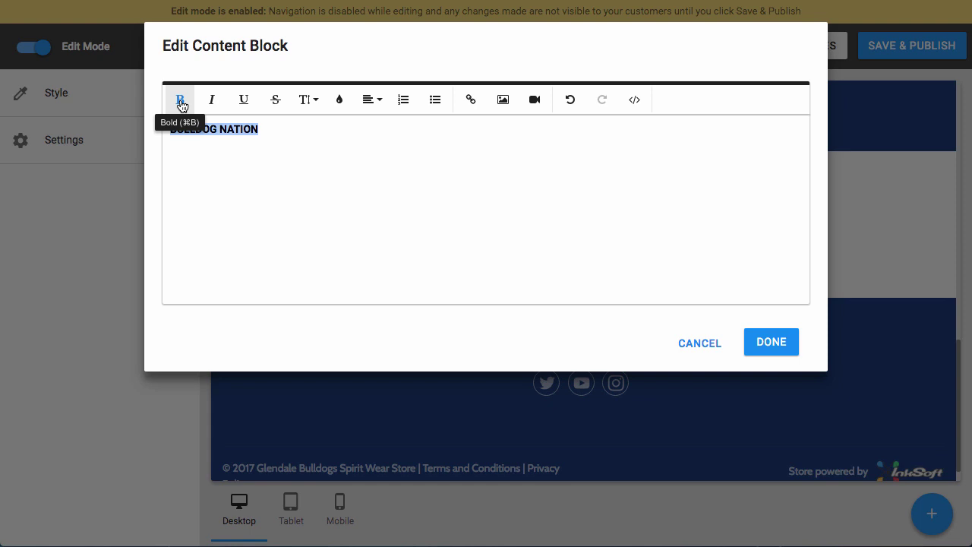
click(219, 126)
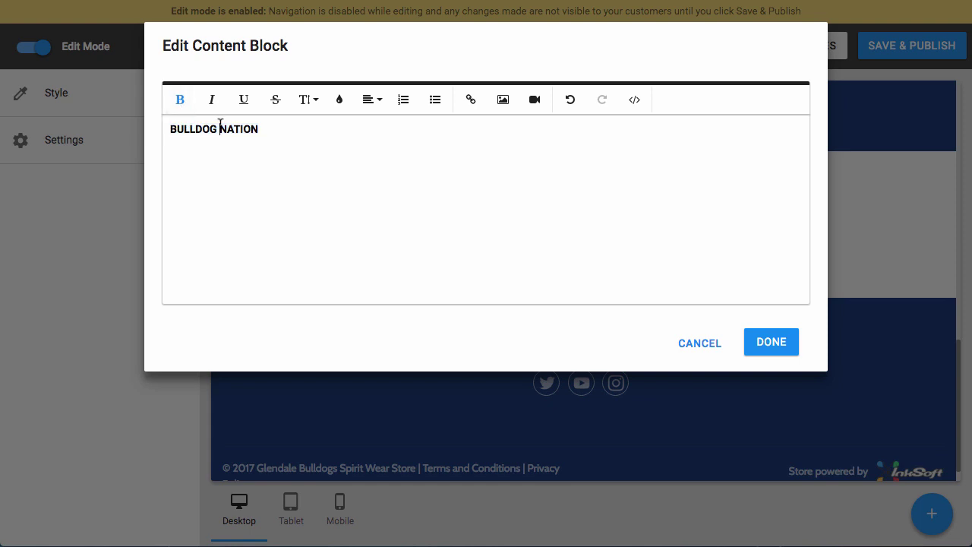
drag(263, 128, 157, 122)
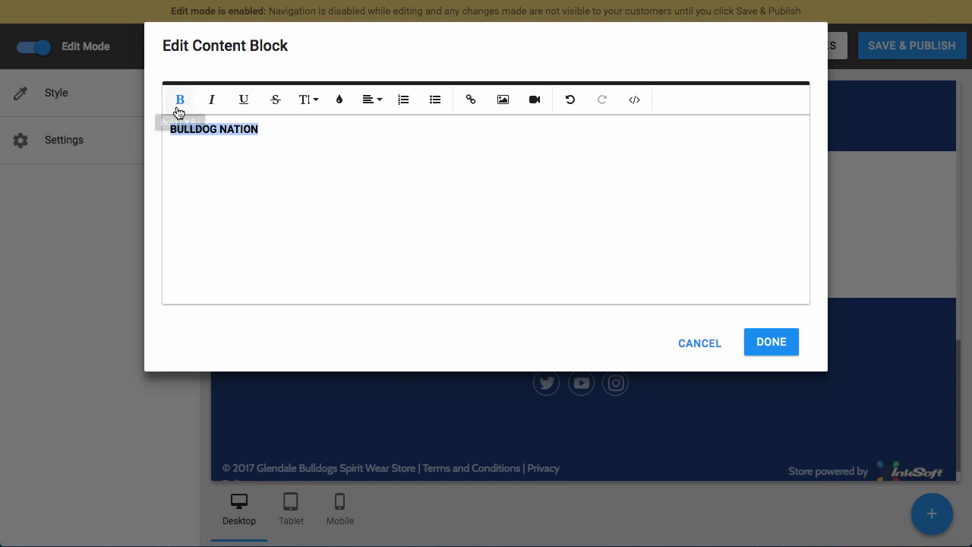
click(273, 198)
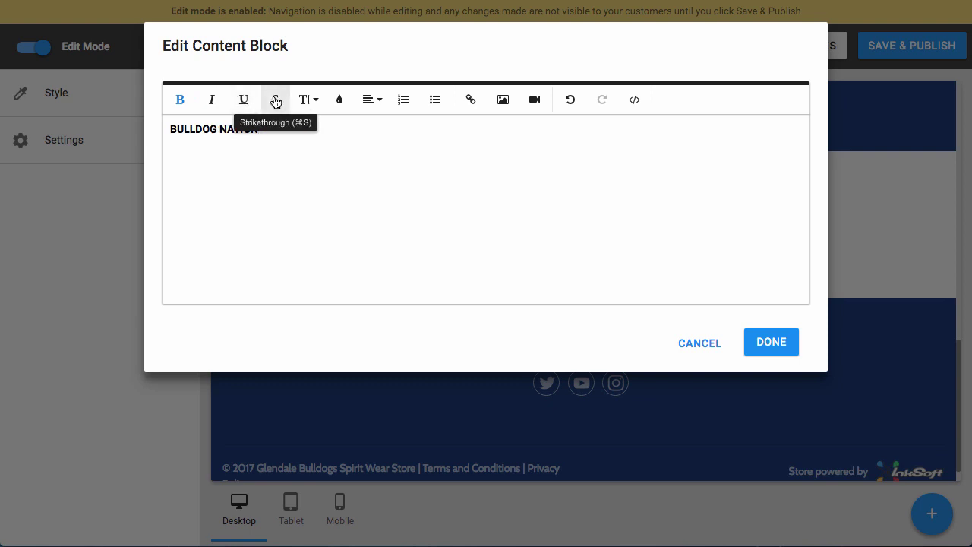
Step: Set the font size of the "BULLDOG NATION" text to 72
drag(273, 128, 158, 116)
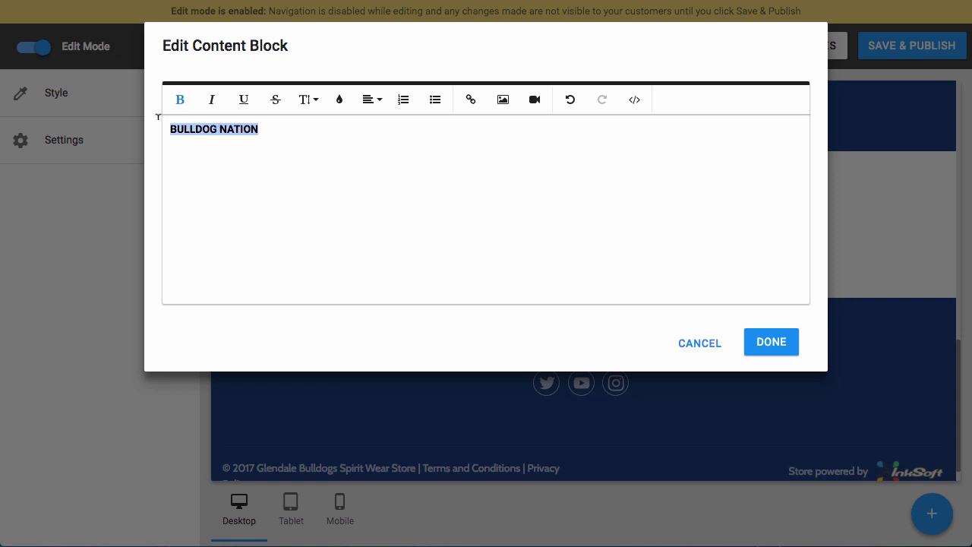
click(310, 100)
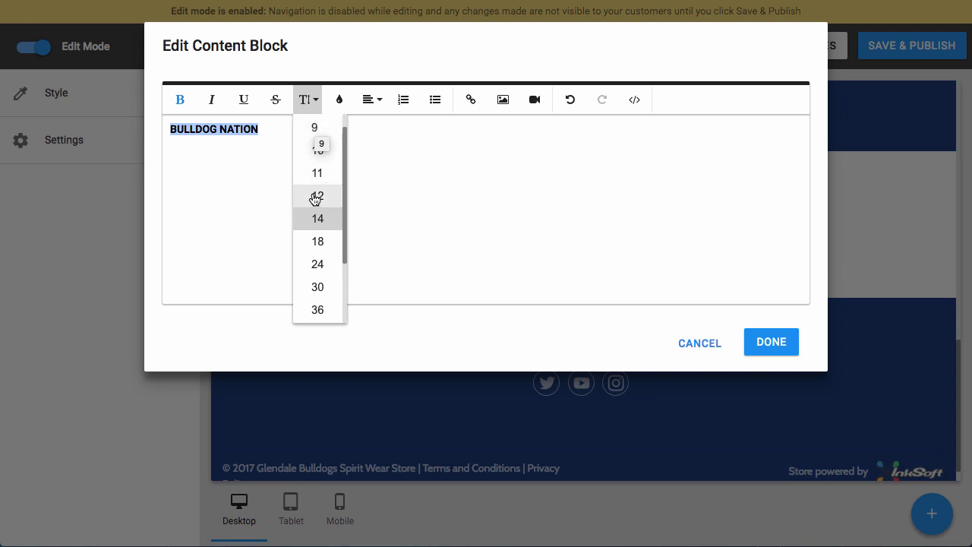
scroll(319, 212, down, 2)
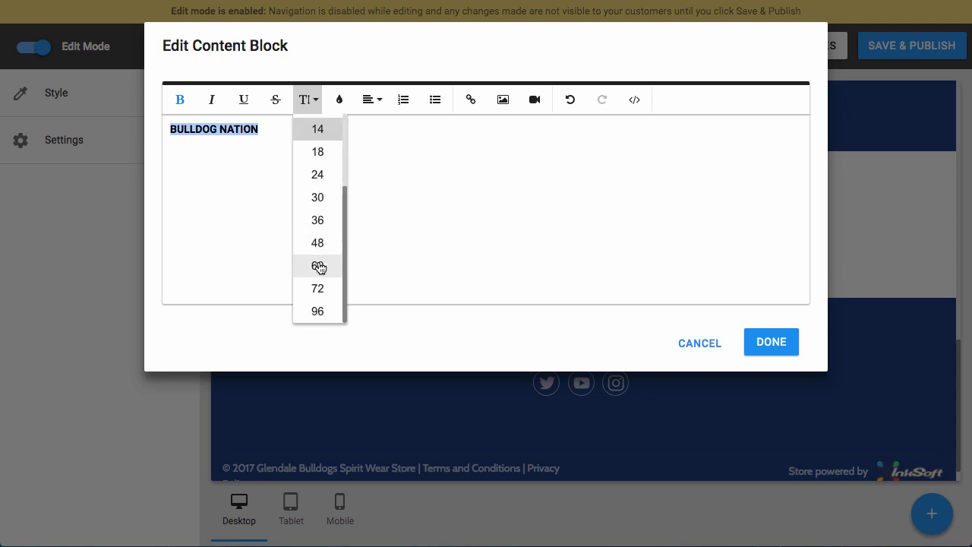
click(320, 291)
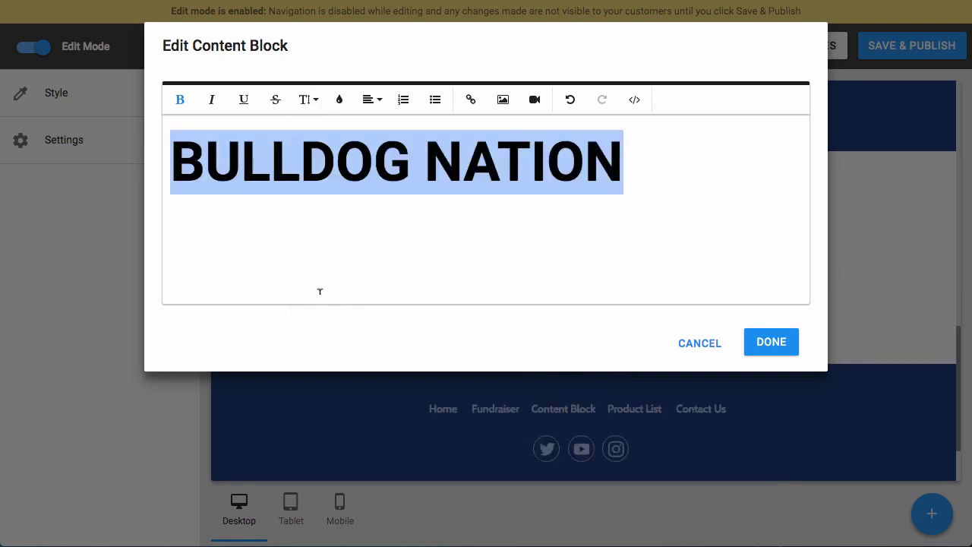
Step: Apply the lighter medium-blue text colour to "BULLDOG NATION" and check the background colour options without picking one
click(342, 101)
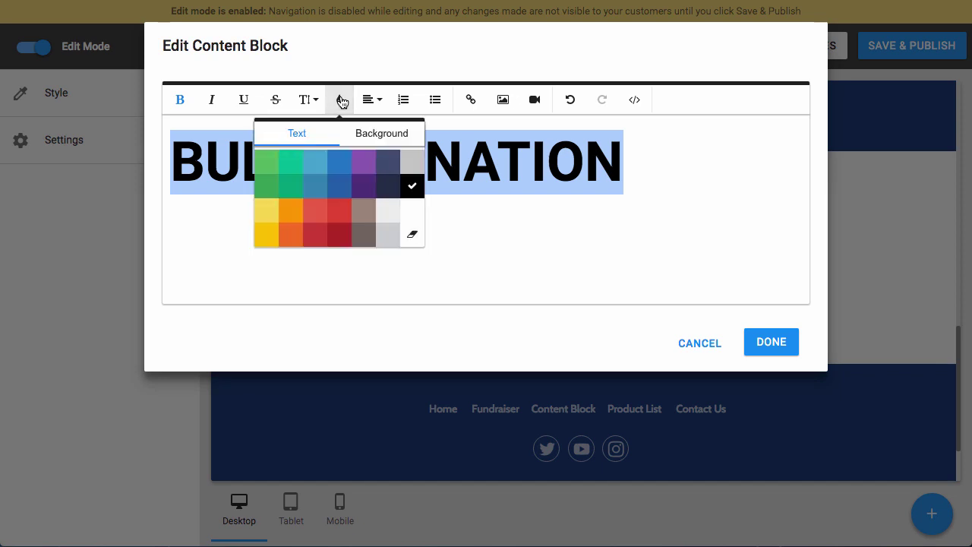
click(338, 163)
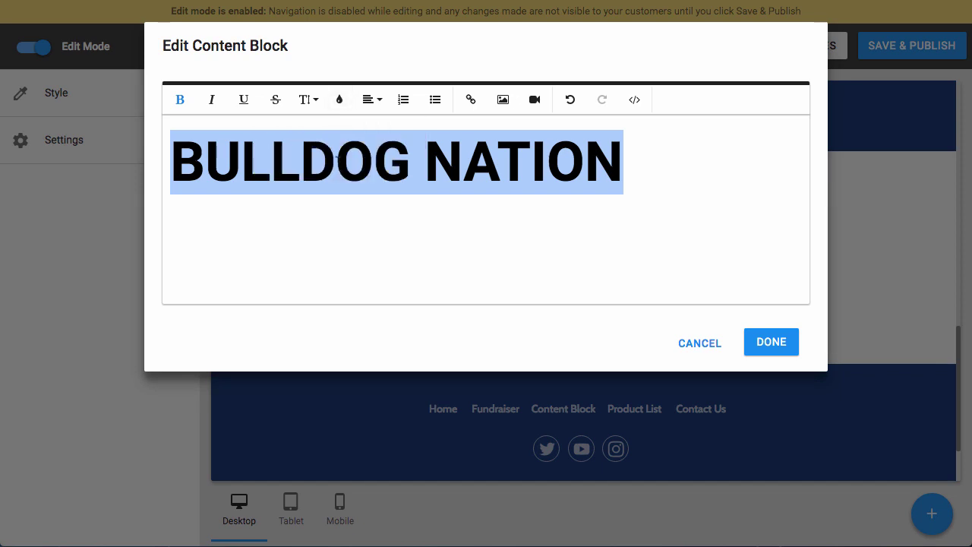
click(341, 102)
click(373, 135)
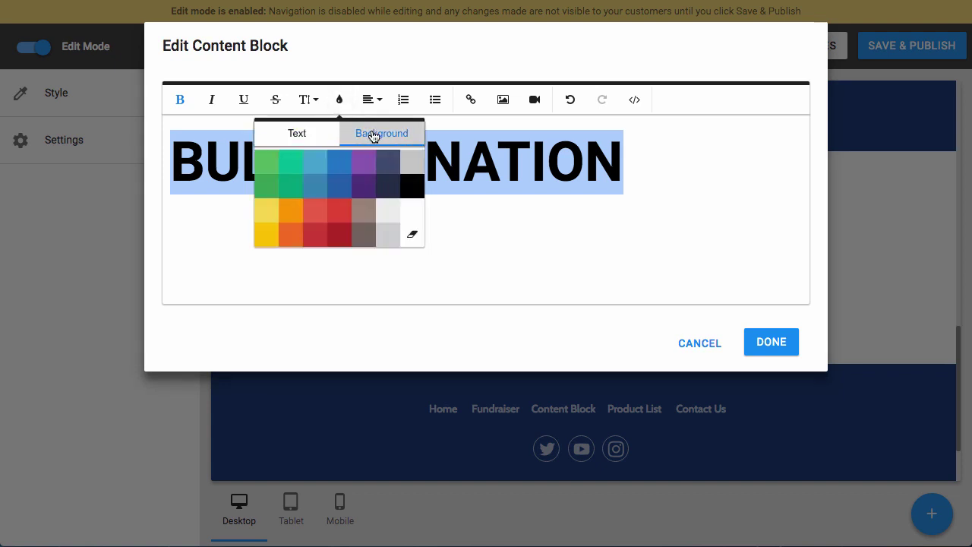
click(321, 133)
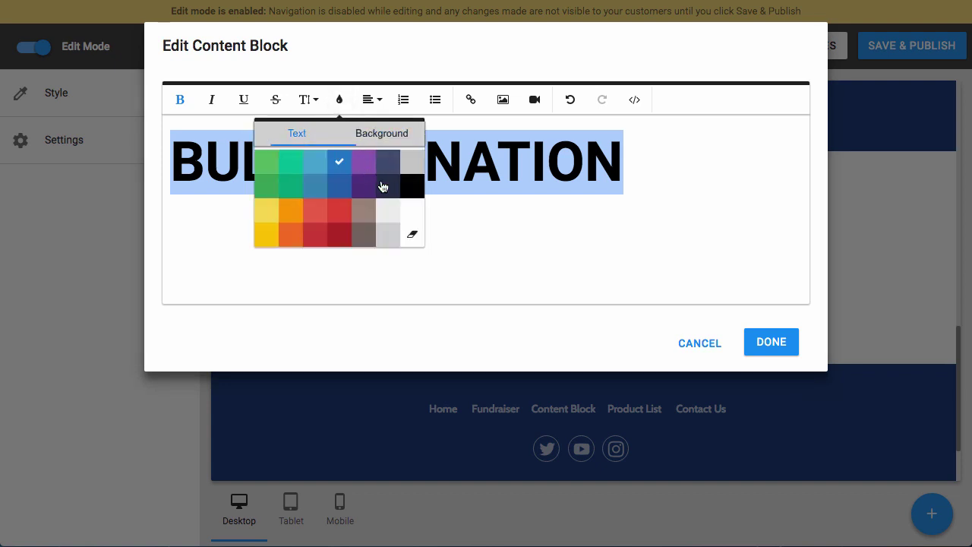
Step: Clear the text colour from "BULLDOG NATION" and check the text colour options again
click(411, 237)
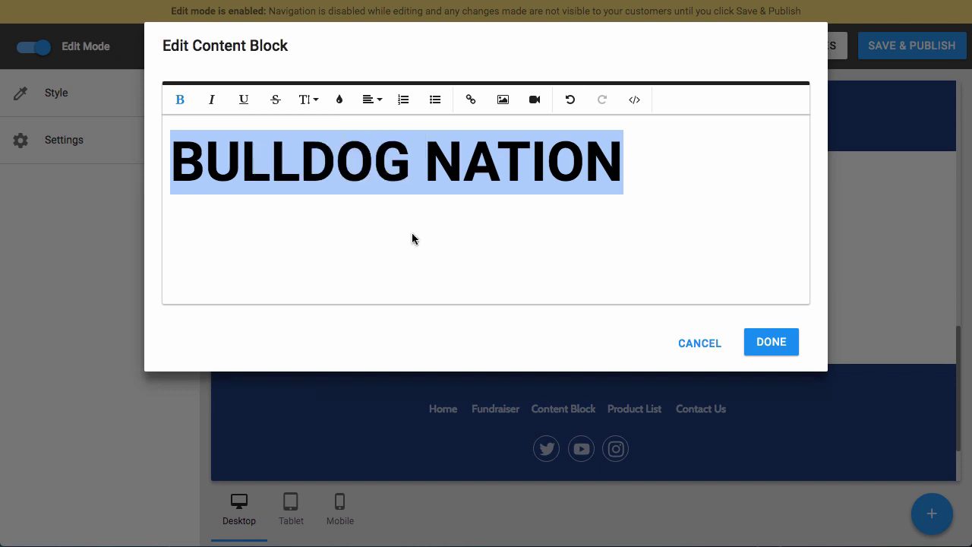
click(341, 101)
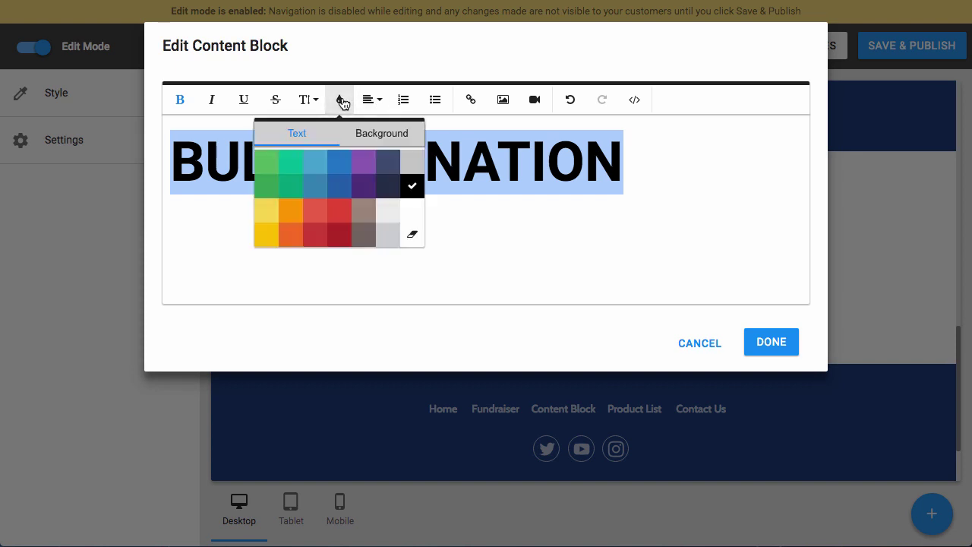
click(479, 233)
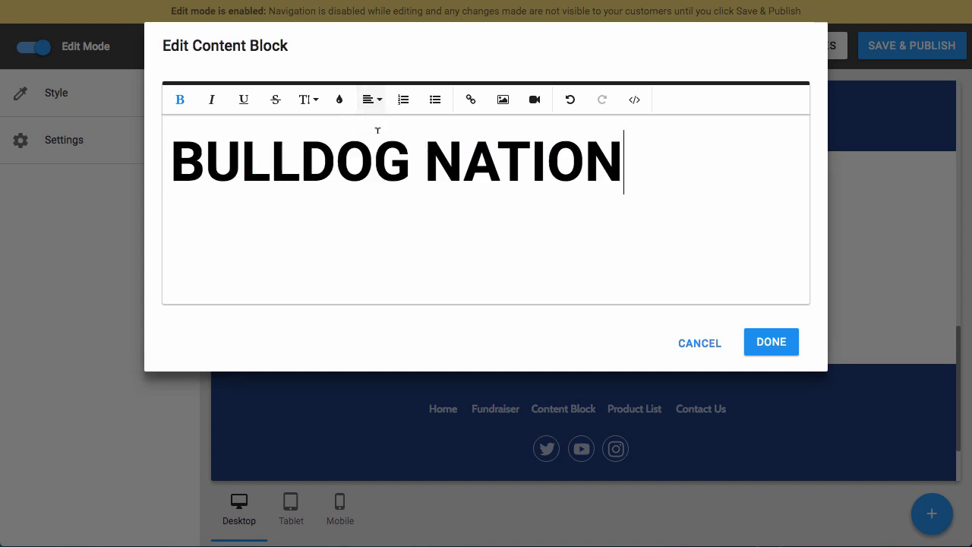
Step: Centre-align the "BULLDOG NATION" text and look over the other alignment options without picking one
click(381, 99)
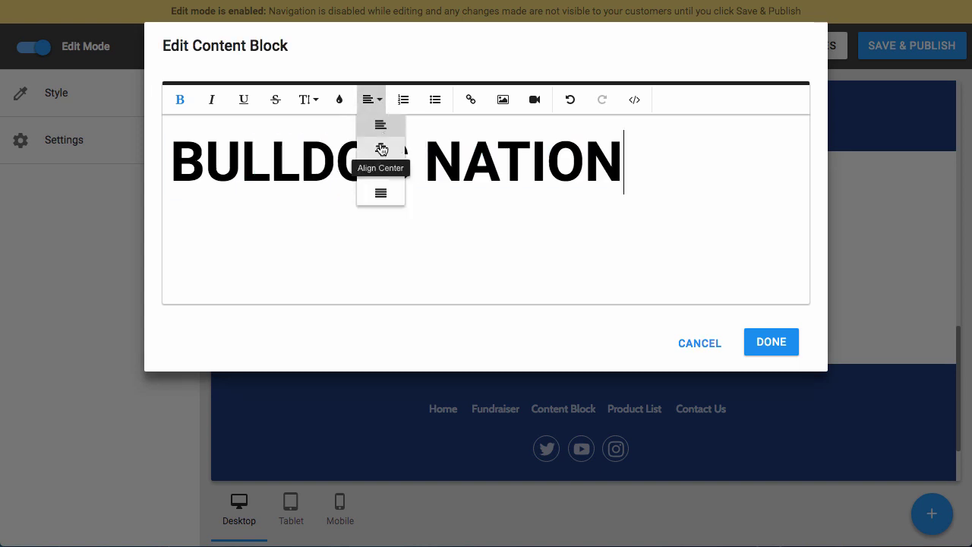
click(382, 148)
click(379, 105)
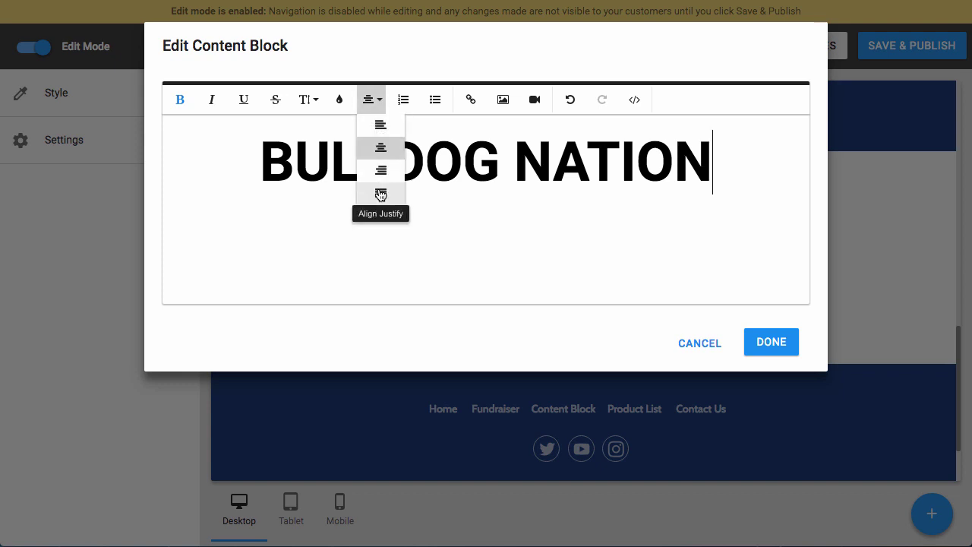
click(538, 173)
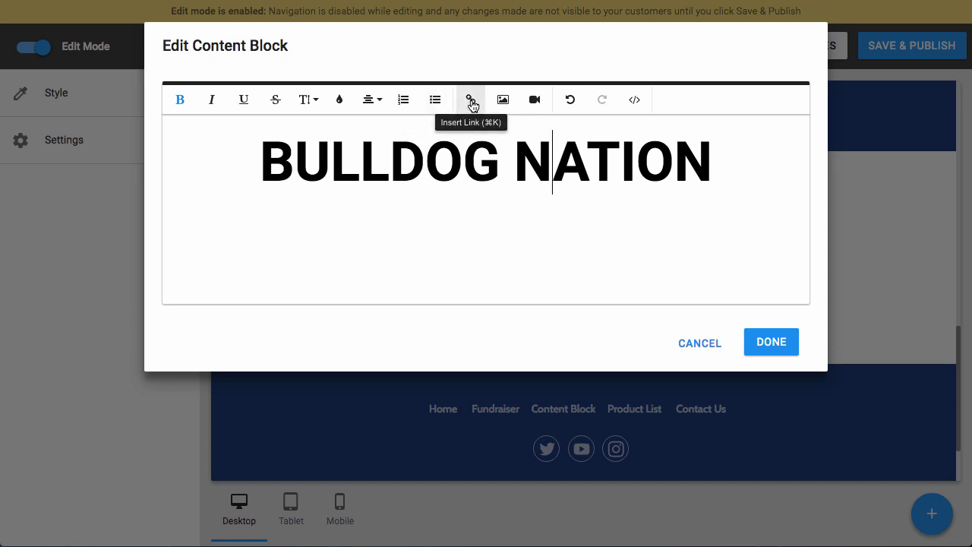
Step: Add a new line reading "Click here." below "BULLDOG NATION"
click(539, 219)
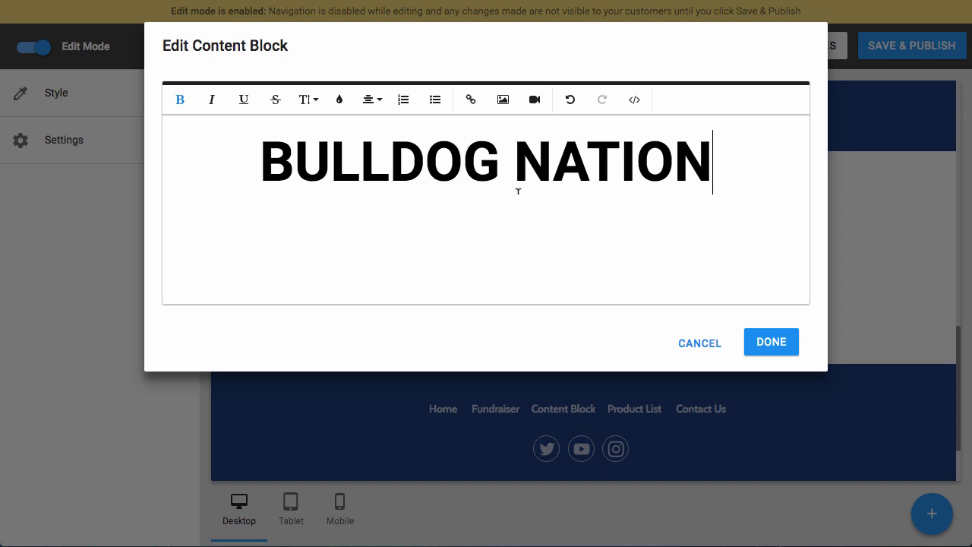
key(Return)
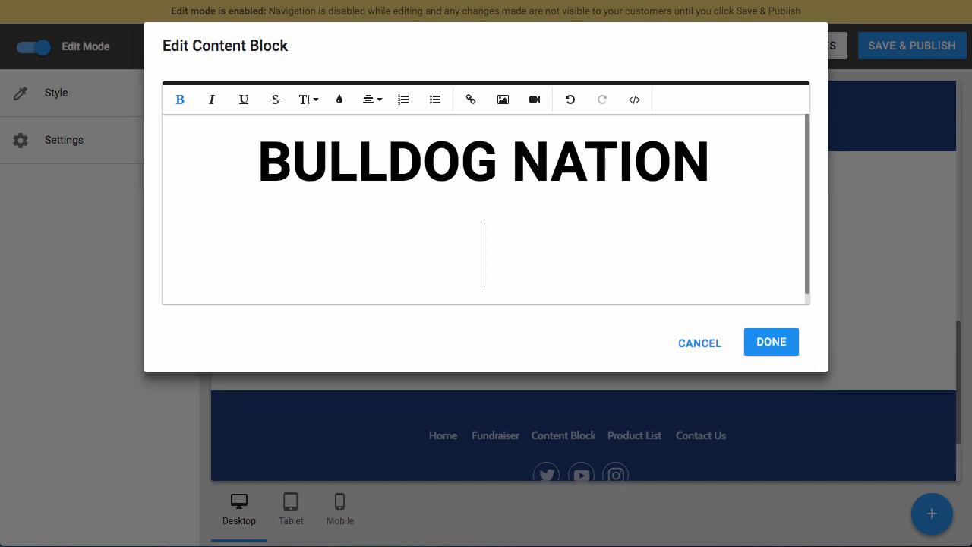
text(Click here.)
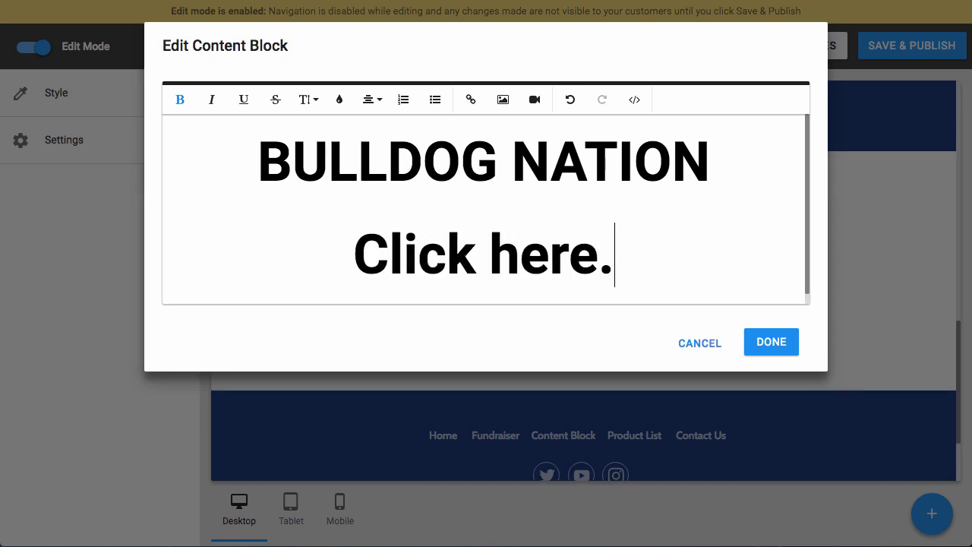
Step: Remove the bold from the "Click here." line and reduce its font size to small body text
drag(614, 254, 341, 247)
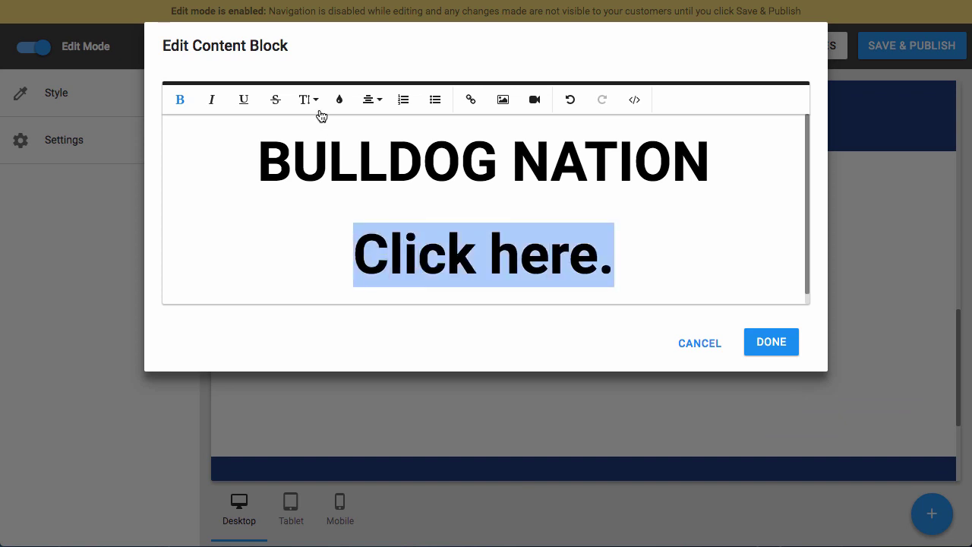
click(178, 100)
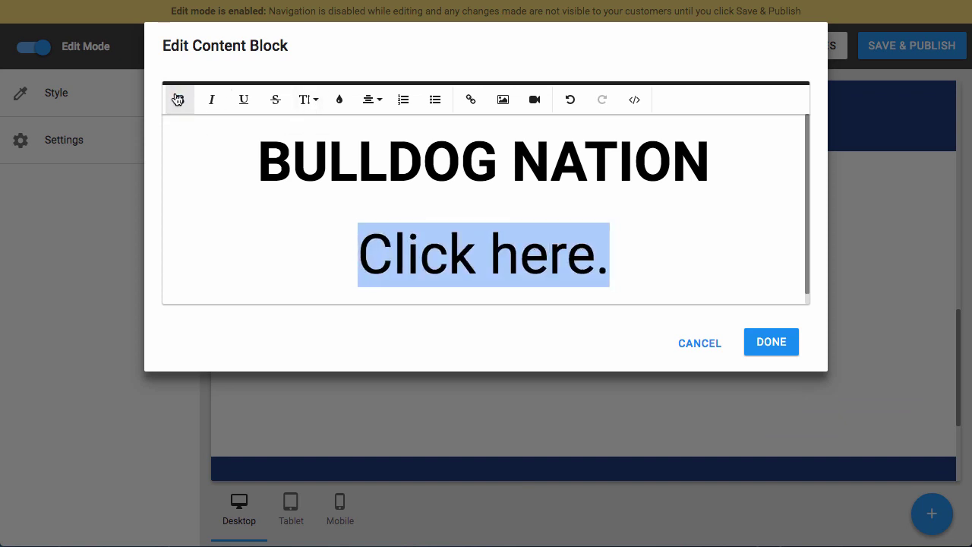
click(307, 100)
click(317, 237)
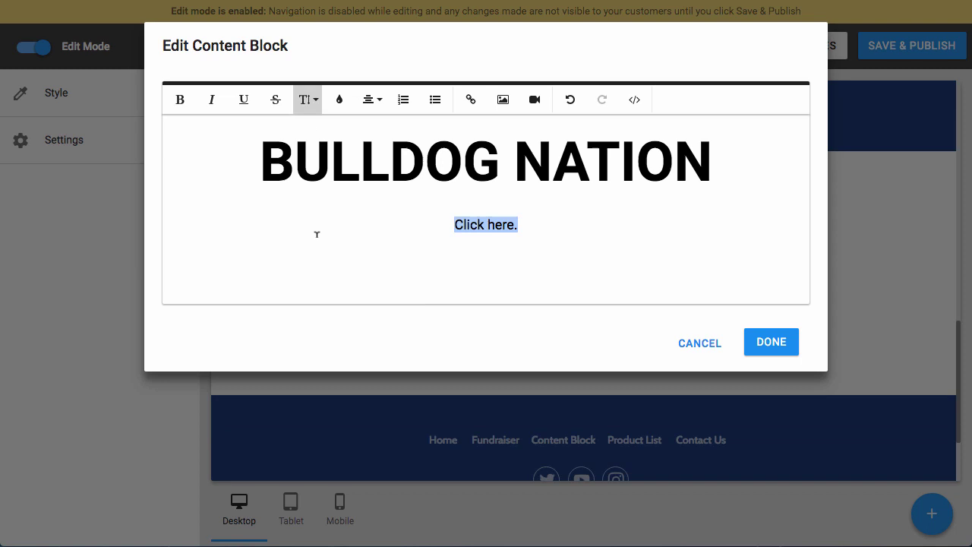
click(470, 221)
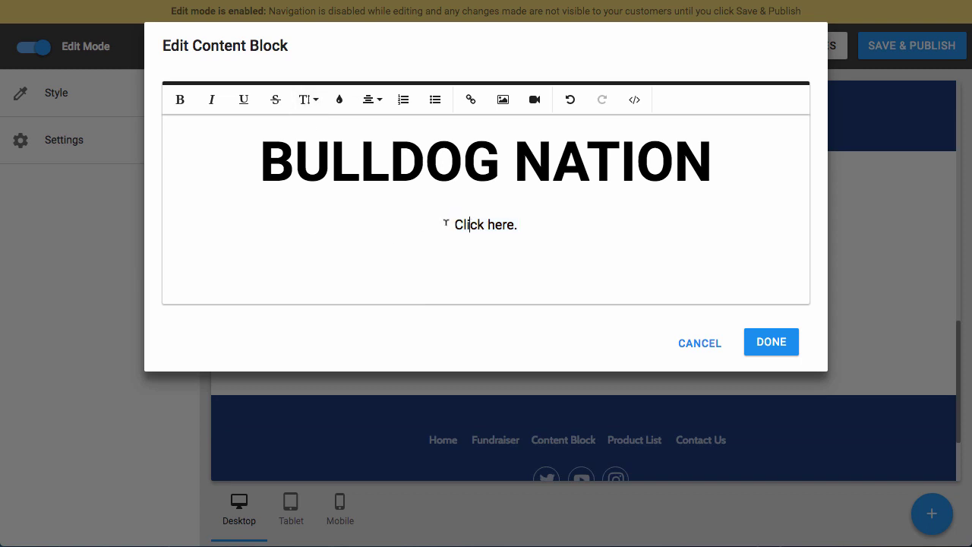
drag(488, 224, 512, 224)
click(471, 101)
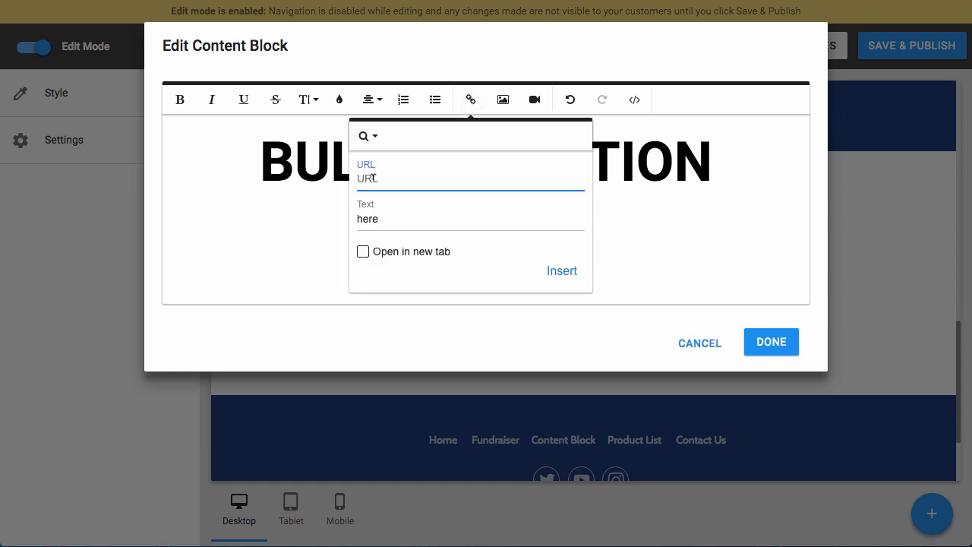
text(www.inksoft.com)
click(396, 219)
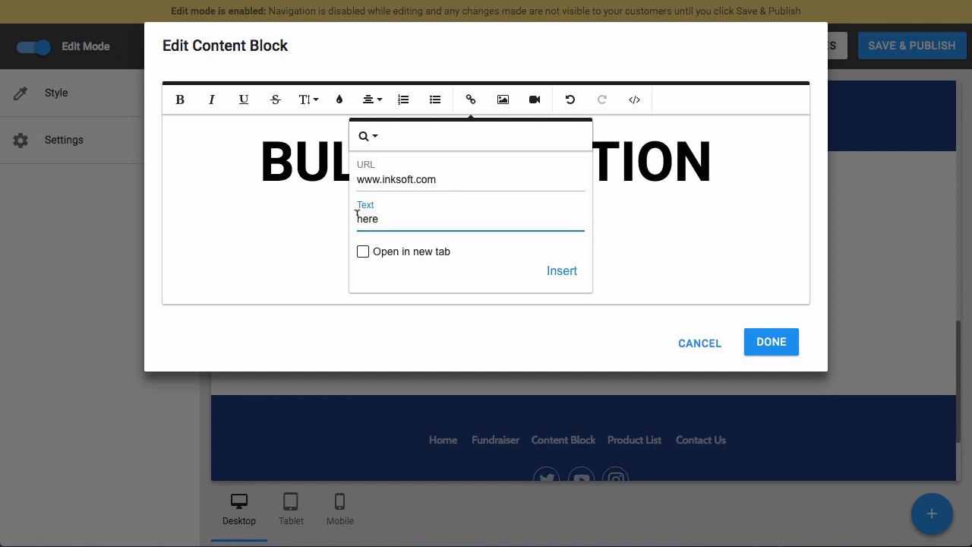
click(420, 259)
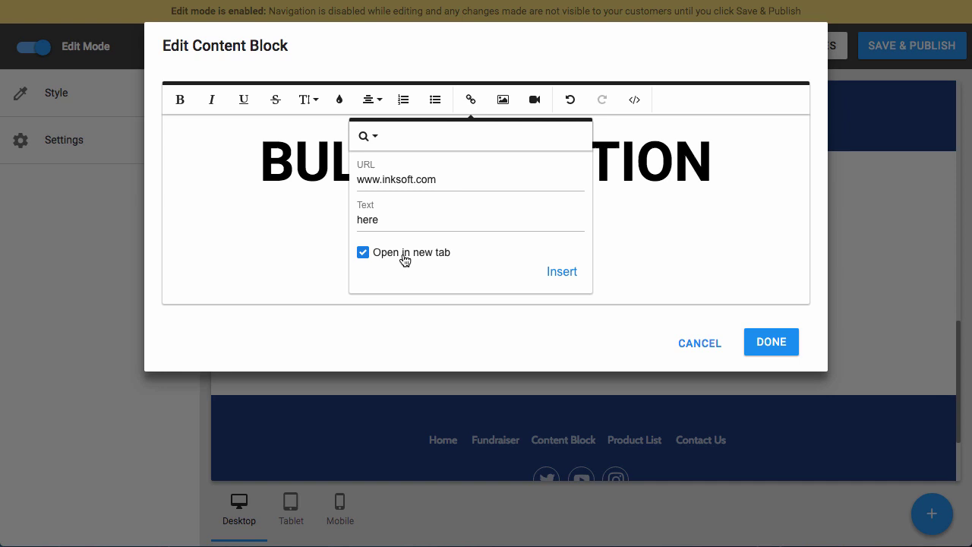
click(562, 271)
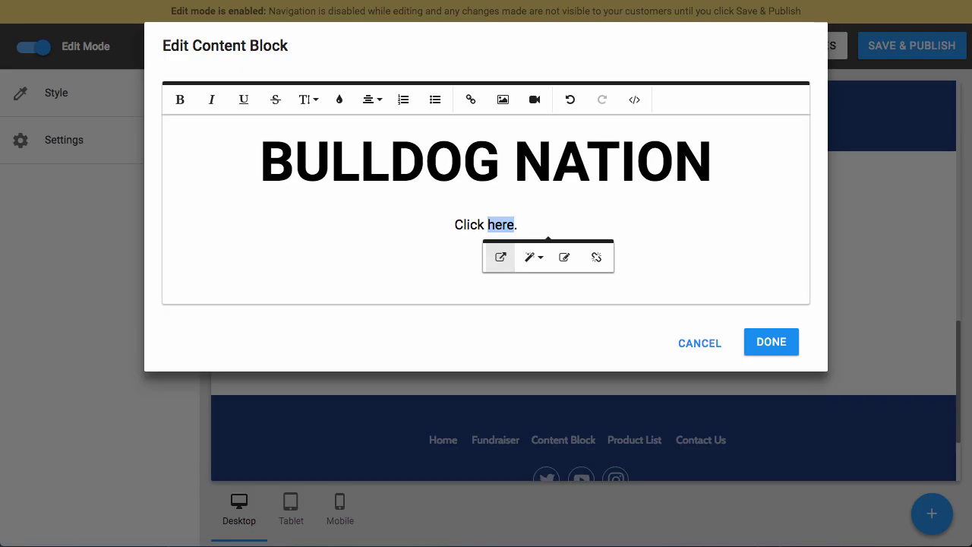
Step: Check the style and editing options offered for the "here" link without changing it
click(542, 259)
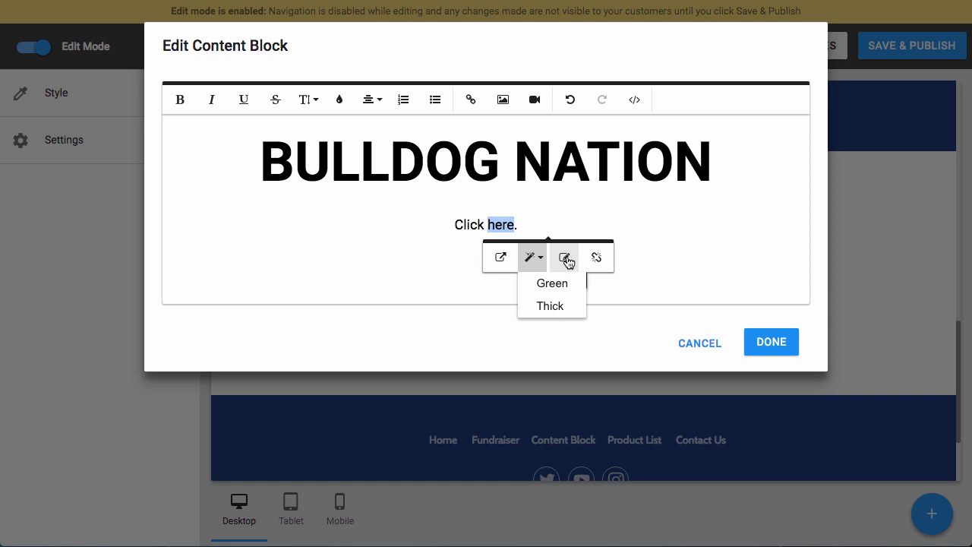
click(640, 221)
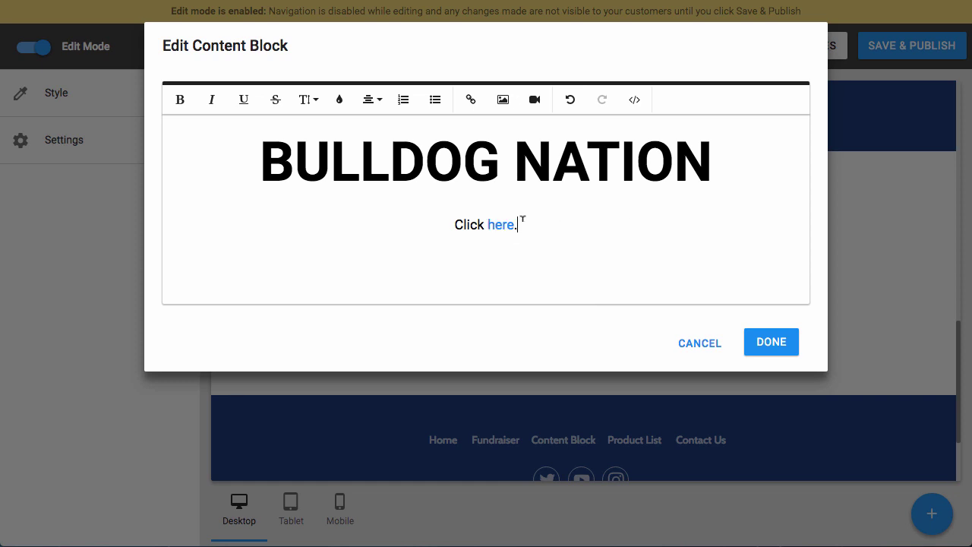
drag(516, 221, 490, 225)
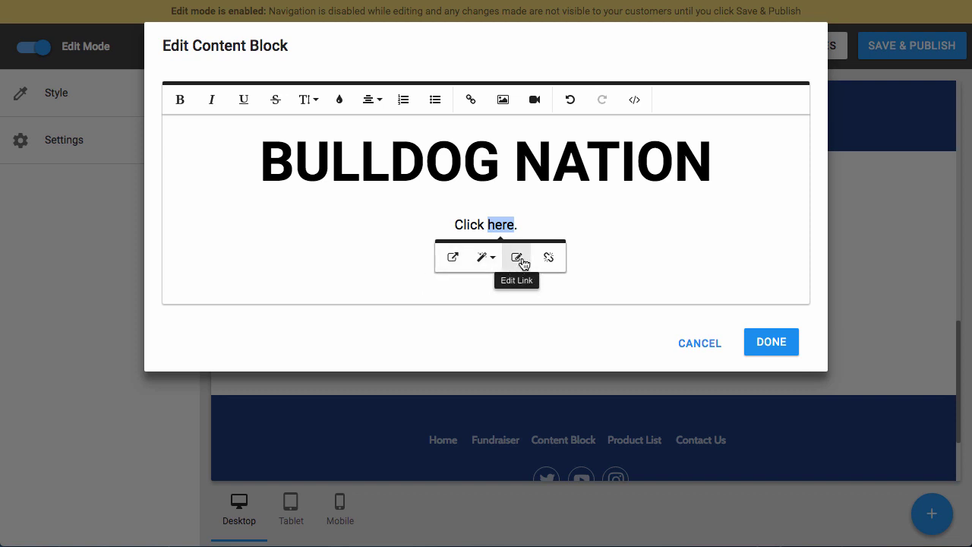
click(660, 245)
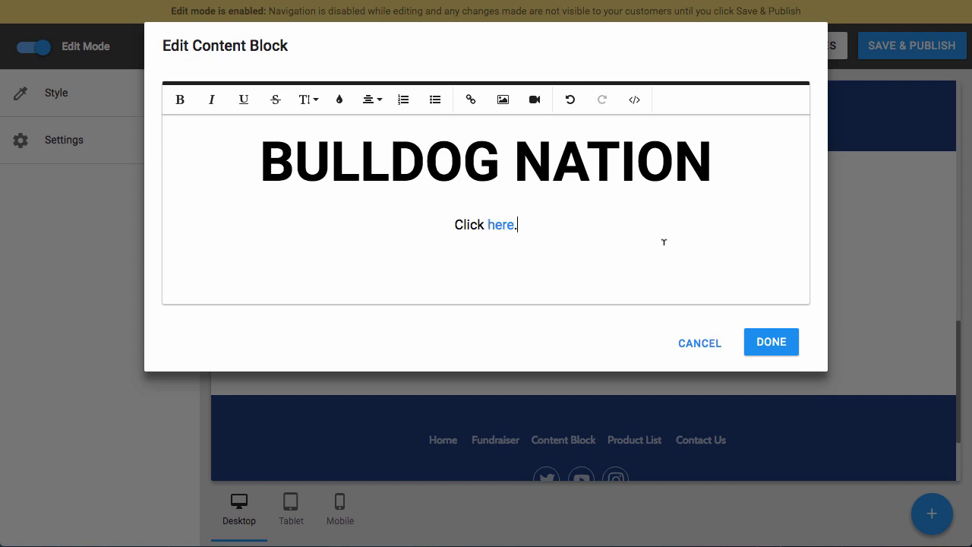
Step: Insert the InkSoft logo image file below the "Click here." line and shrink it to about 70% of its size
click(504, 101)
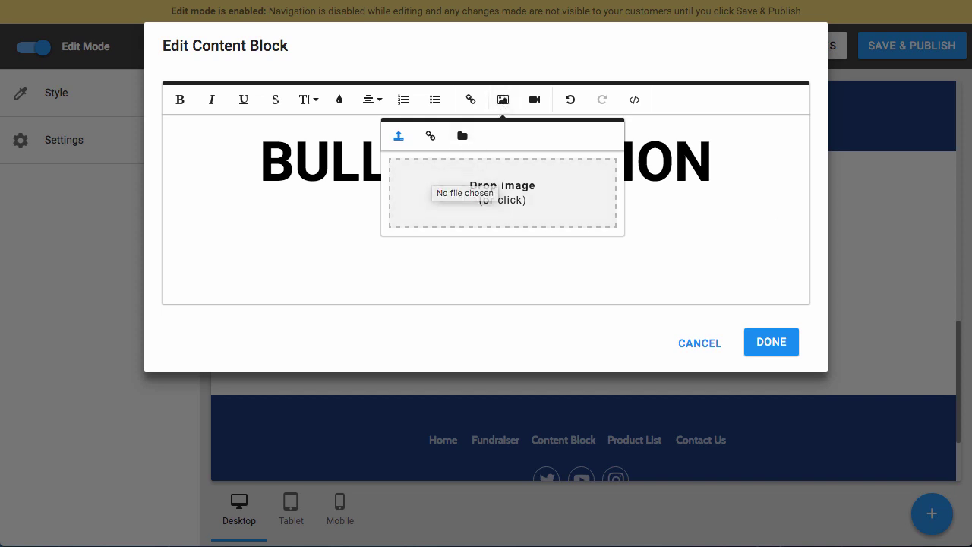
drag(971, 228, 523, 184)
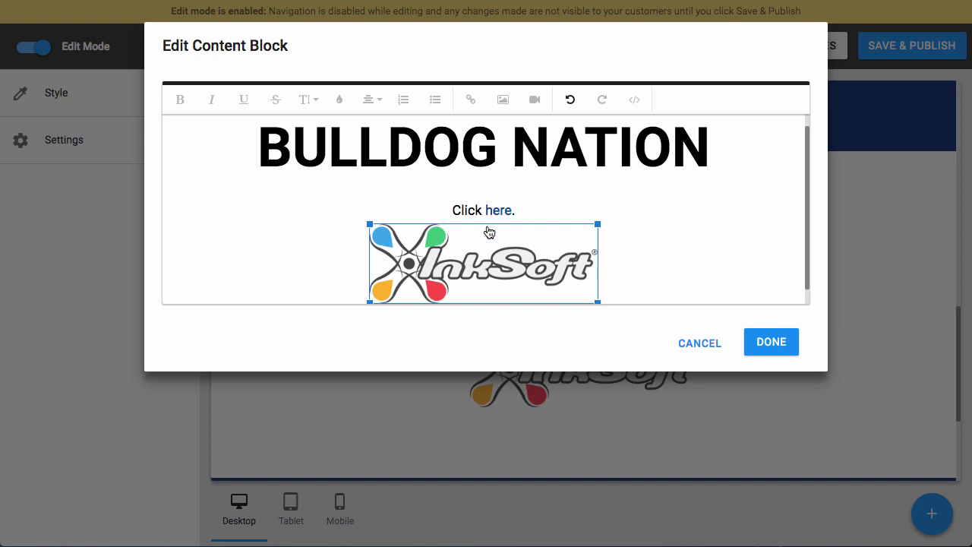
click(644, 256)
drag(599, 303, 535, 266)
Step: Check the logo's display and alignment options, and delete the logo from the content block
click(460, 313)
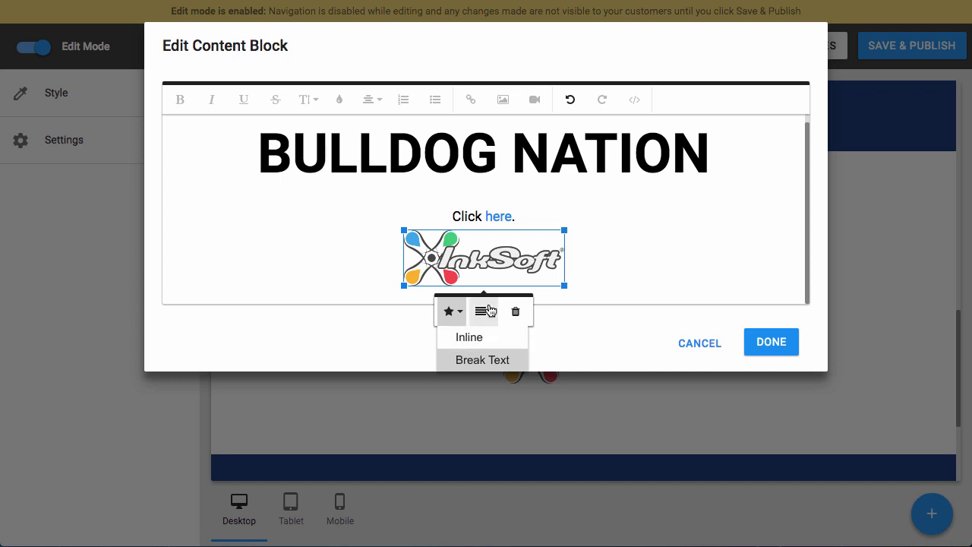
click(489, 310)
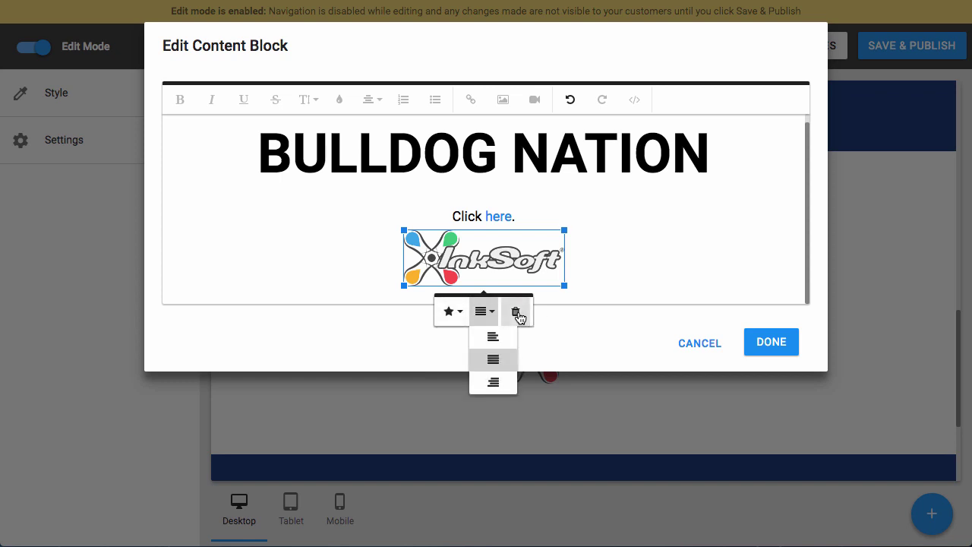
click(517, 312)
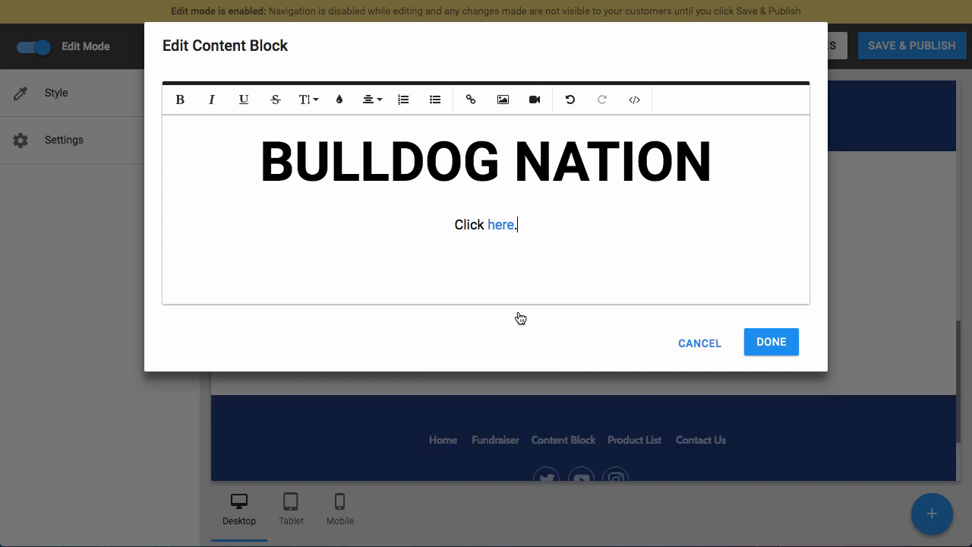
Step: Insert the InkSoft logo by URL, using the image address copied from the InkSoft website, and delete it again
click(502, 99)
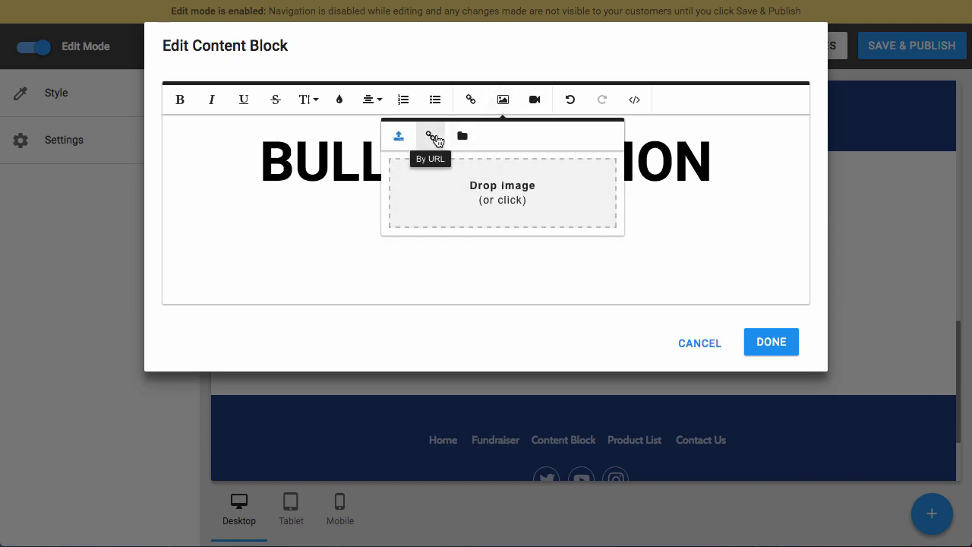
click(433, 137)
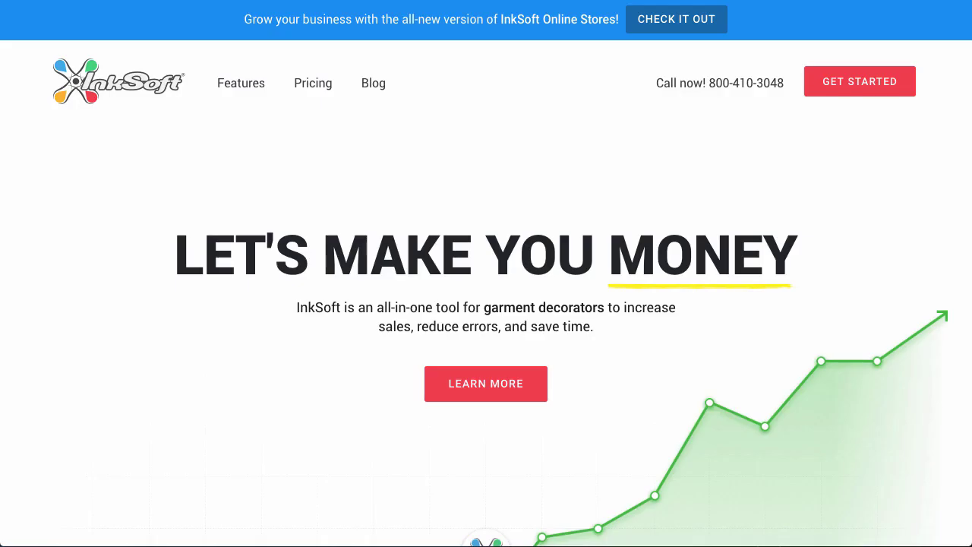
right_click(124, 79)
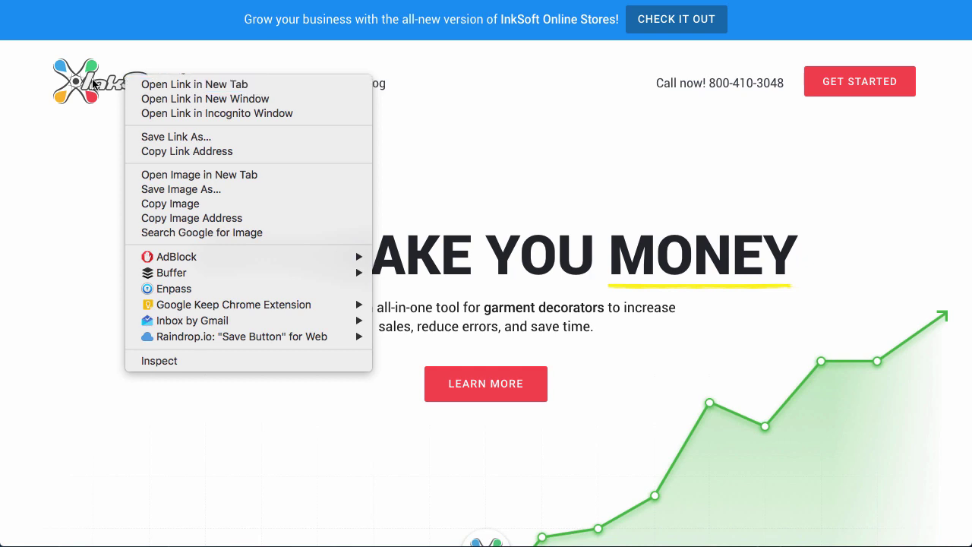
click(178, 219)
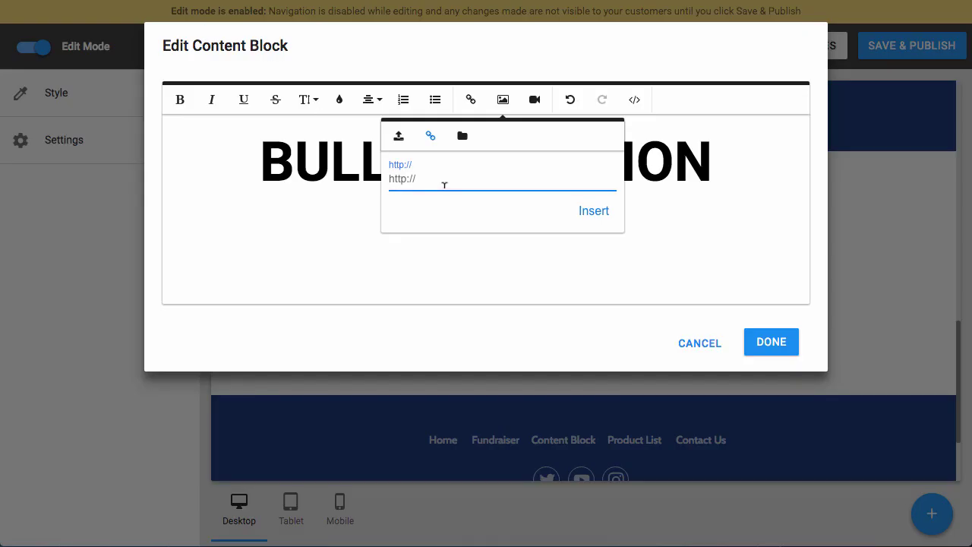
key(ctrl+v)
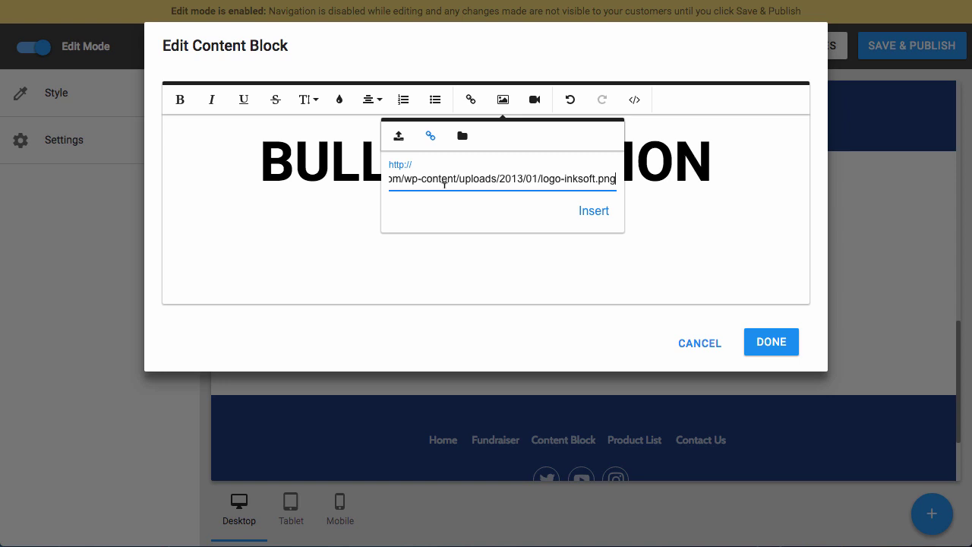
click(583, 212)
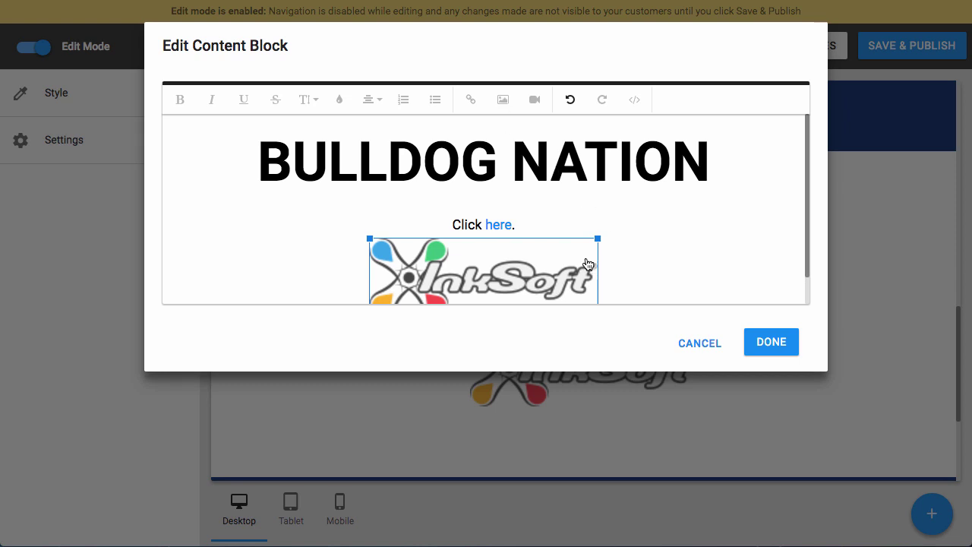
key(BackSpace)
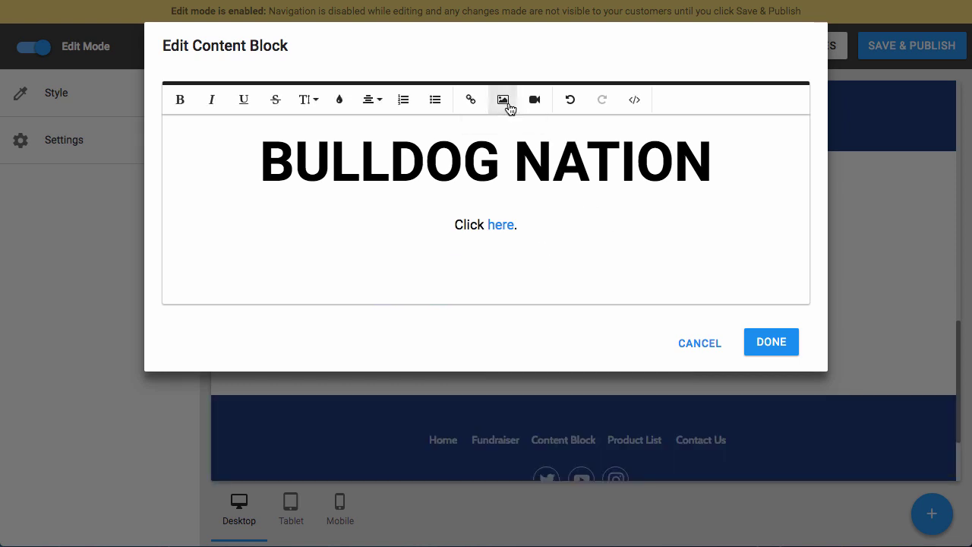
Step: Browse the stock images available for insertion into the content block, without adding or deleting any
click(503, 101)
click(461, 135)
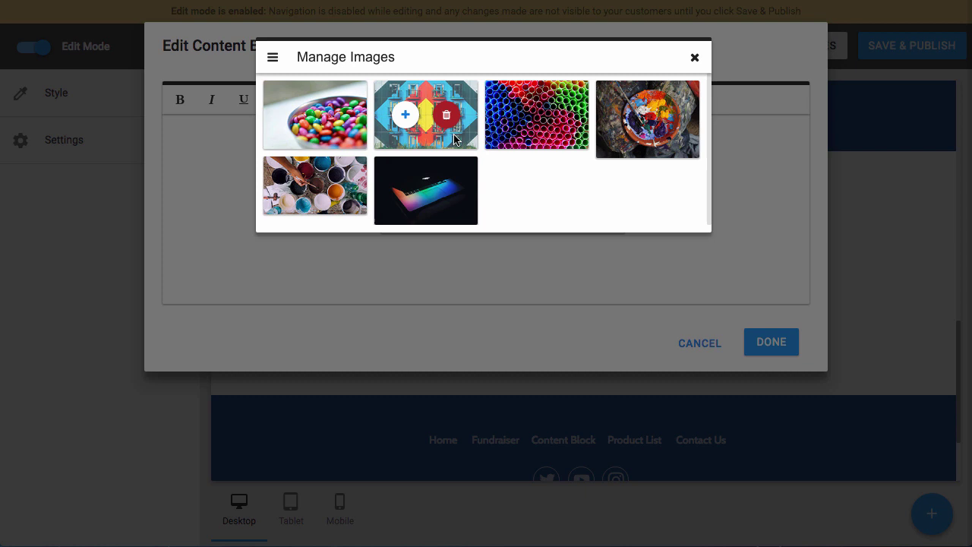
mouse_move(294, 122)
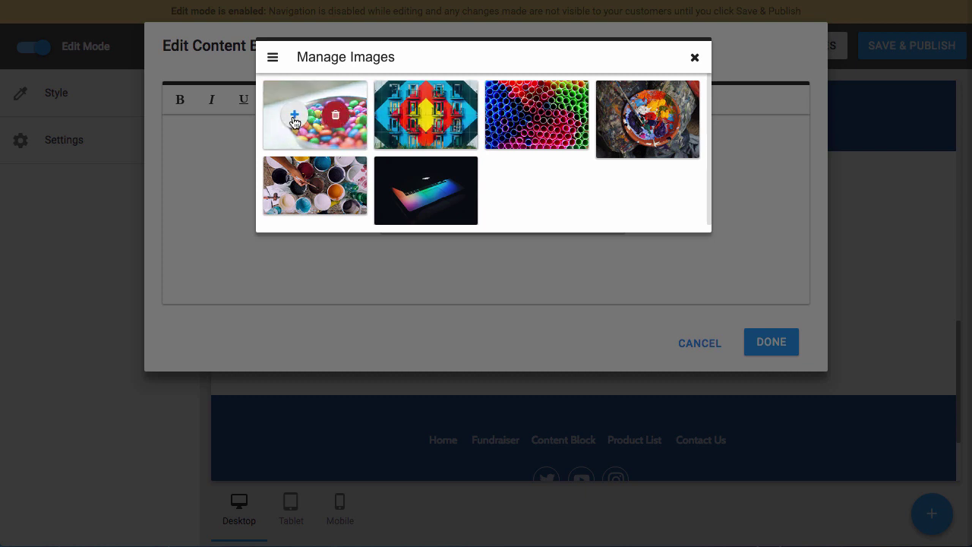
click(336, 117)
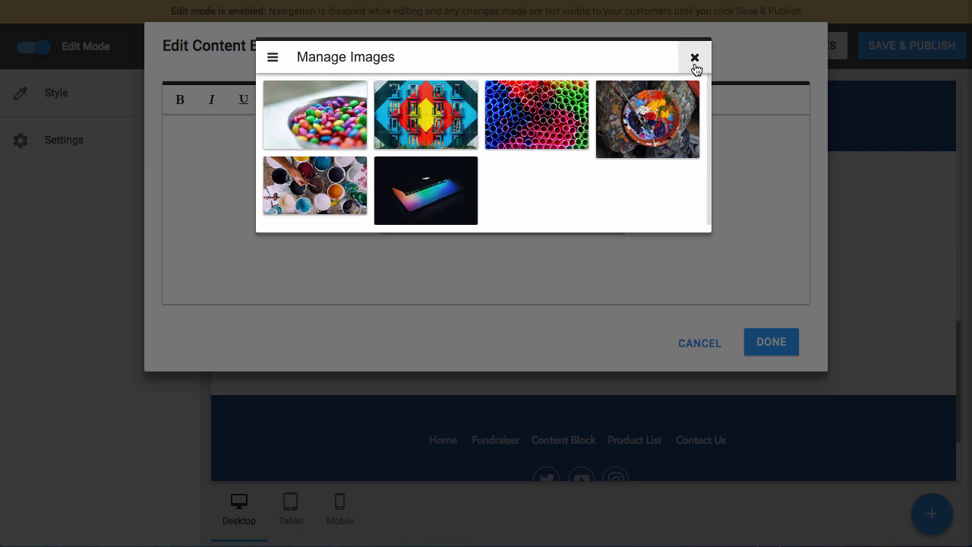
click(693, 59)
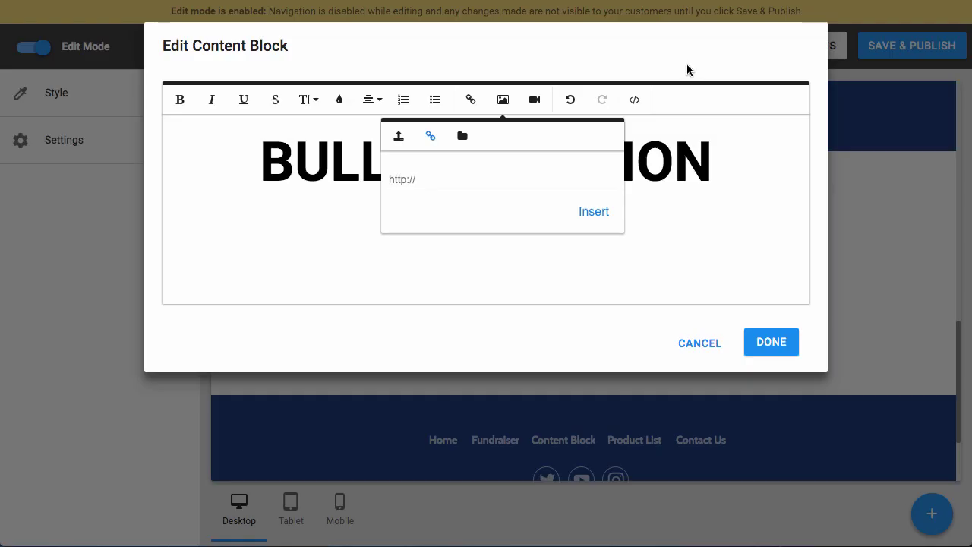
click(662, 234)
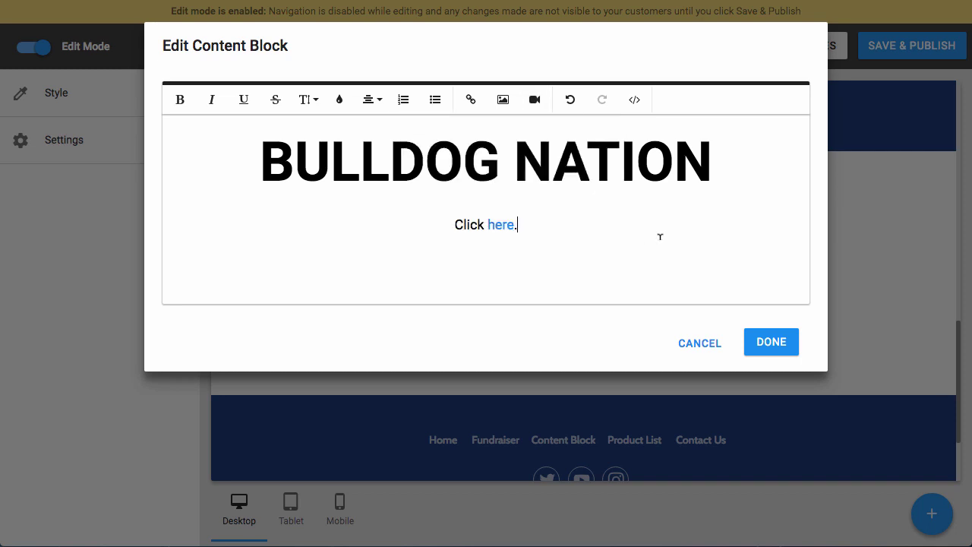
Step: Check the options for inserting a video by URL, embedded code or upload, without adding one
click(536, 102)
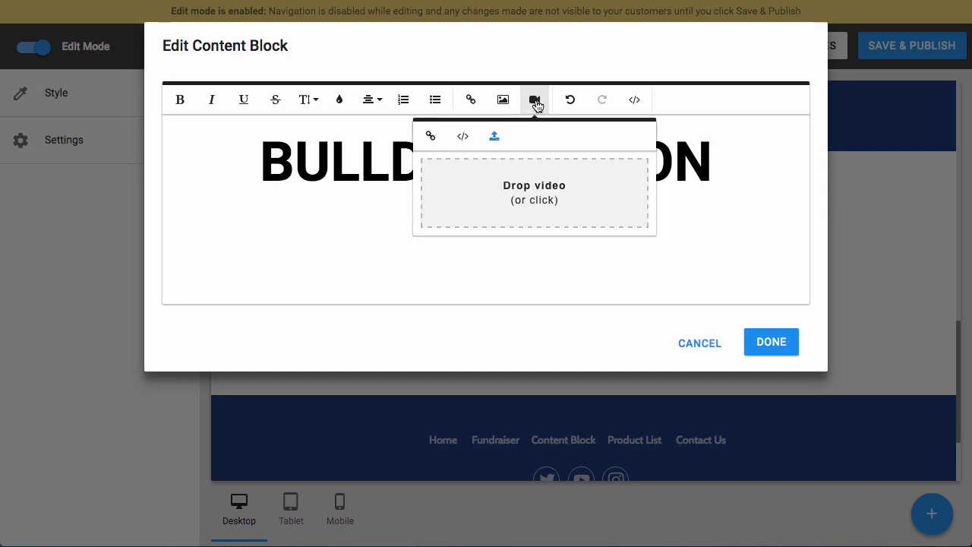
click(431, 137)
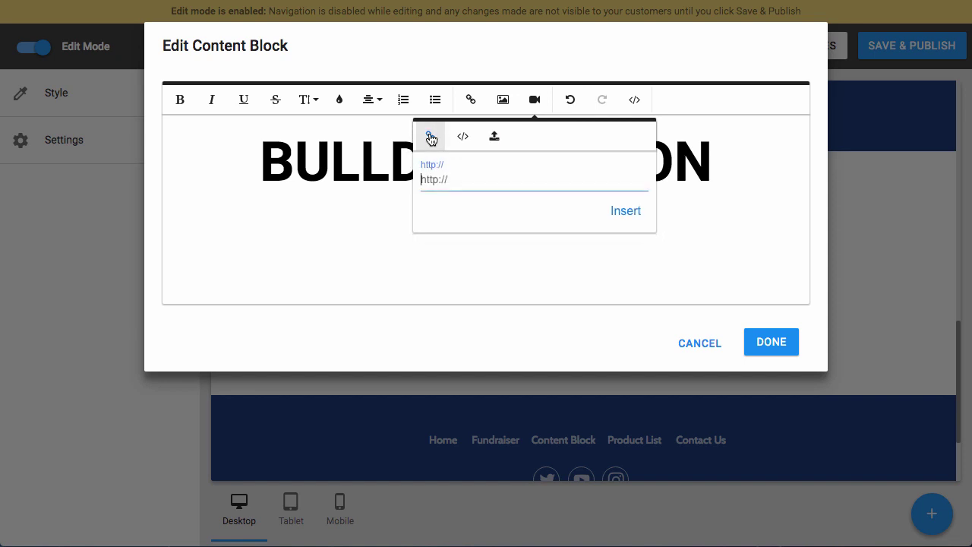
click(463, 137)
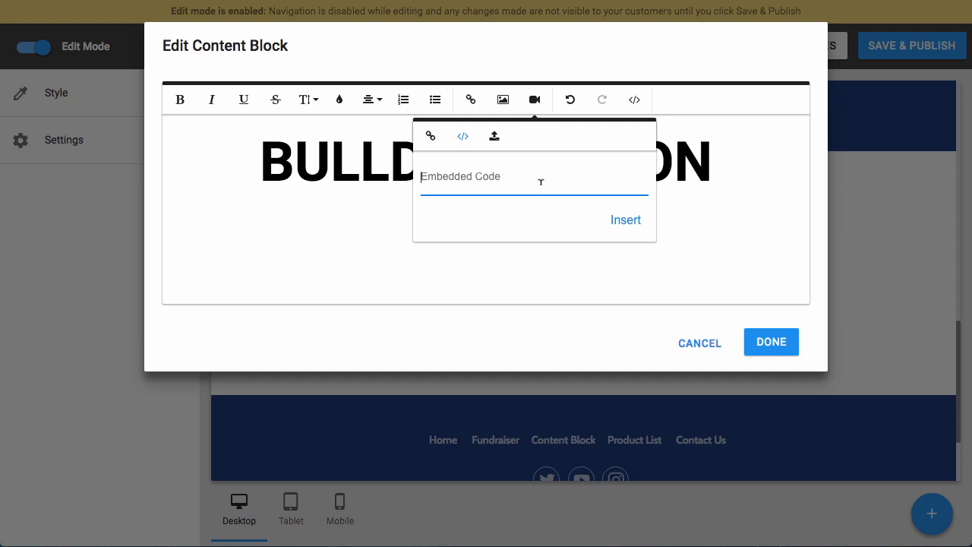
click(495, 141)
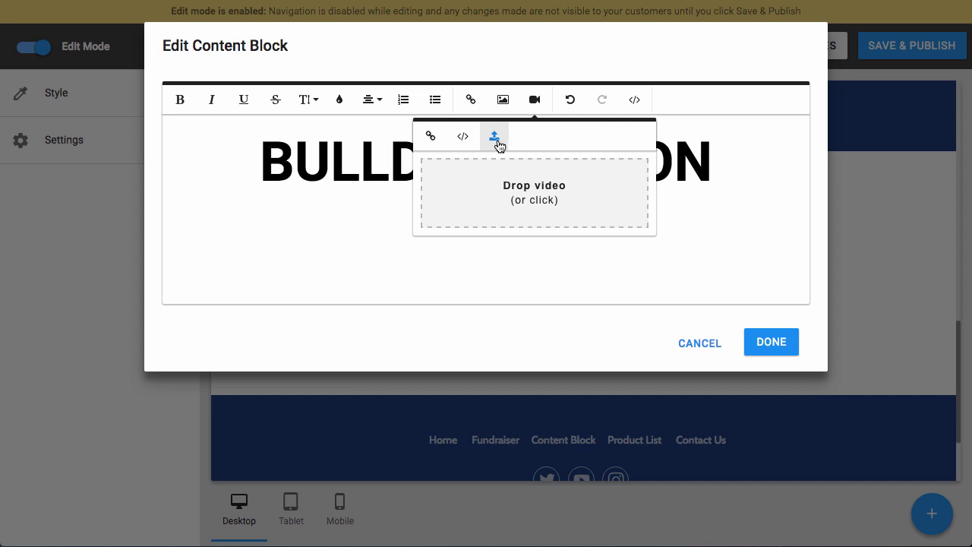
click(461, 139)
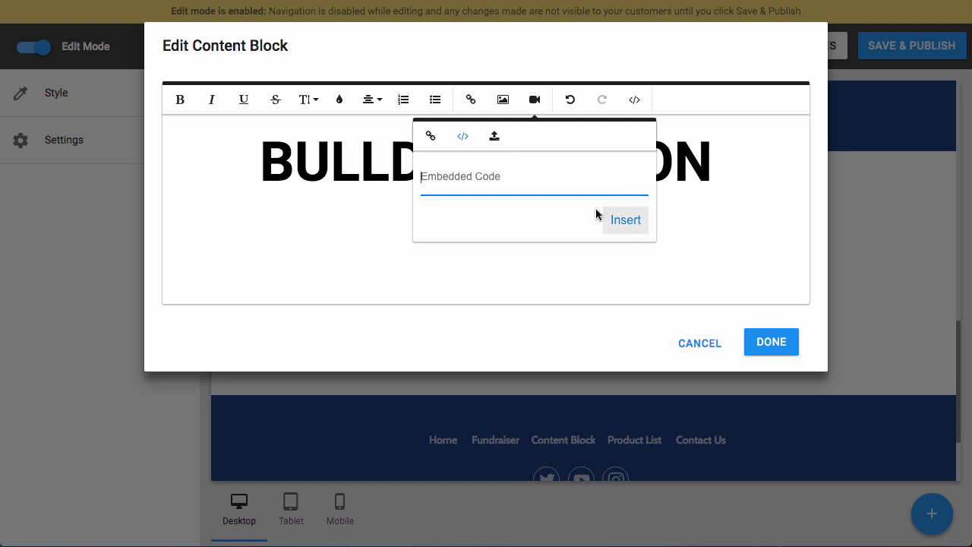
click(598, 62)
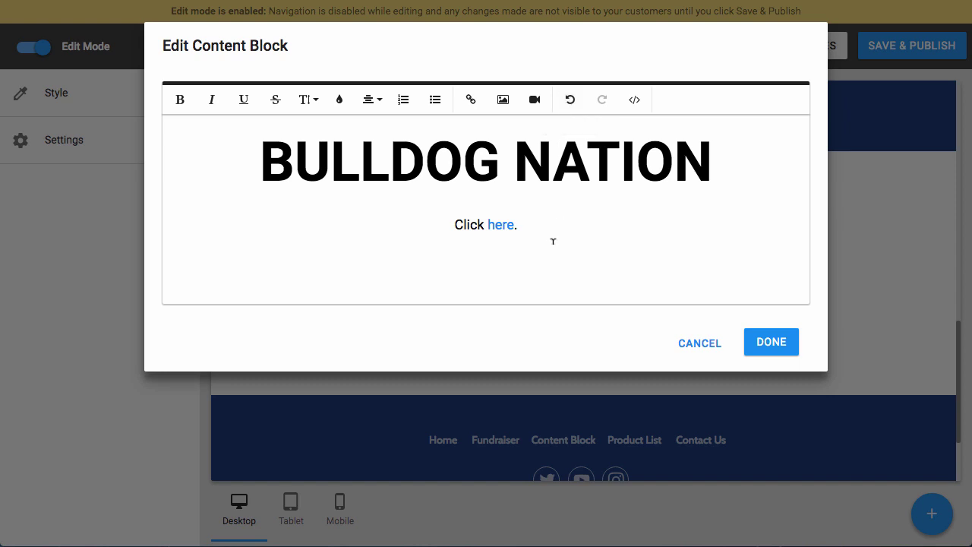
Step: Delete all the HTML in the content block's code view, undo the deletion and return to the formatted view
click(638, 102)
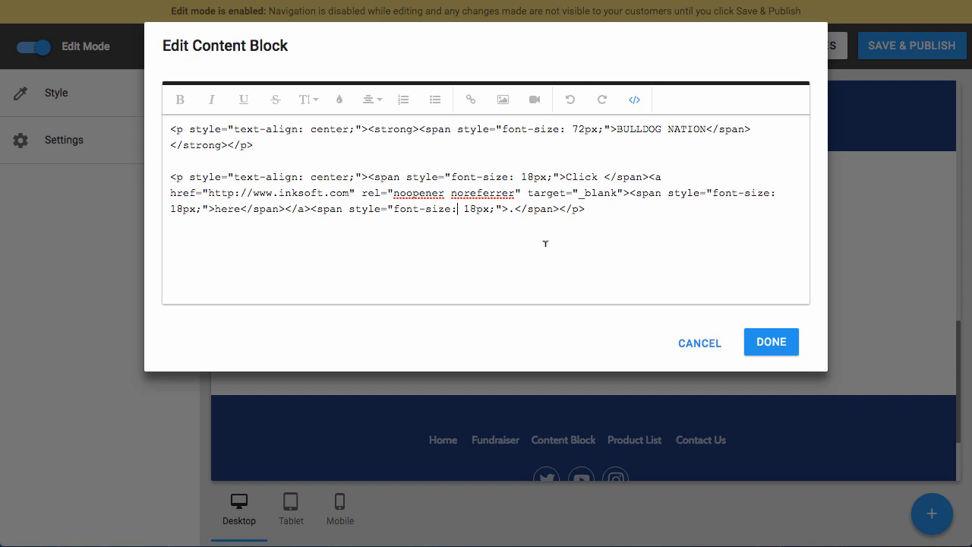
drag(545, 243, 97, 94)
key(BackSpace)
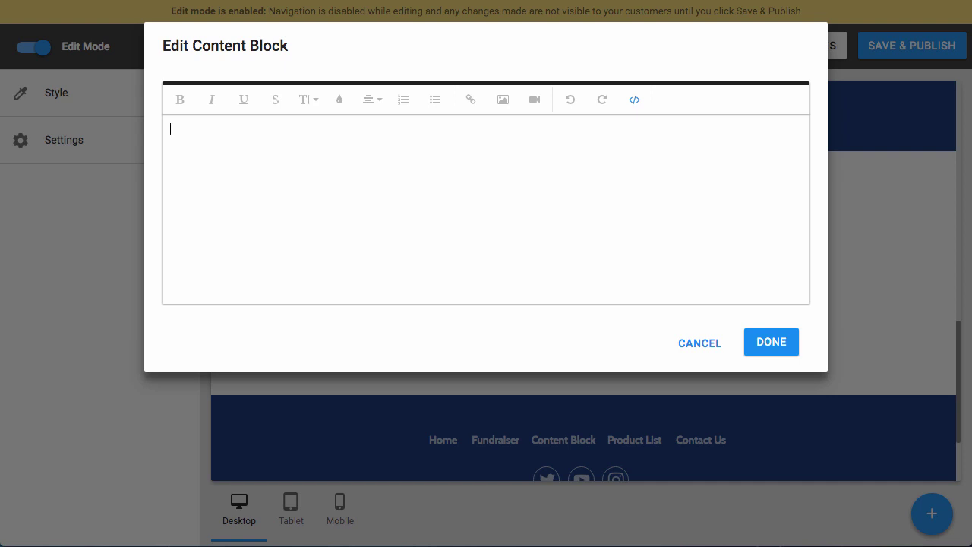
key(ctrl+z)
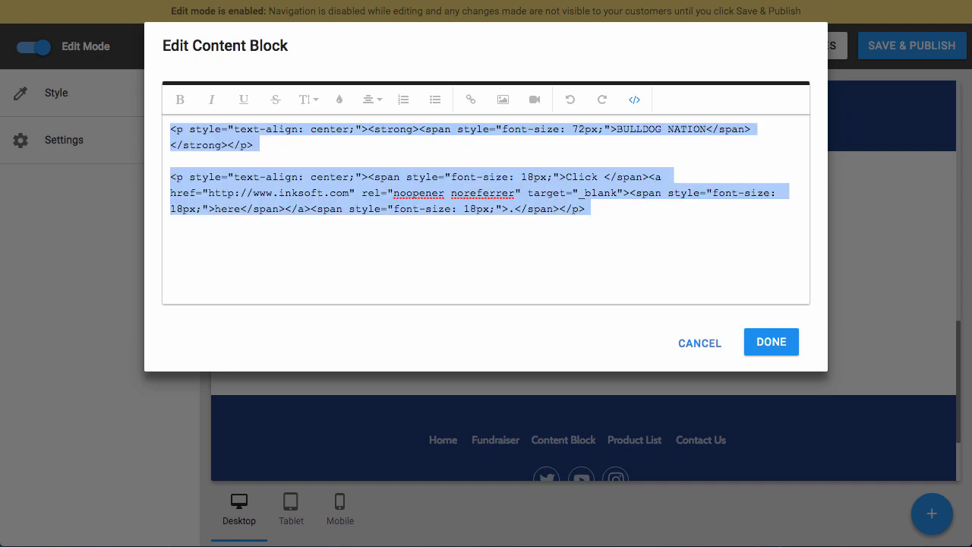
click(385, 251)
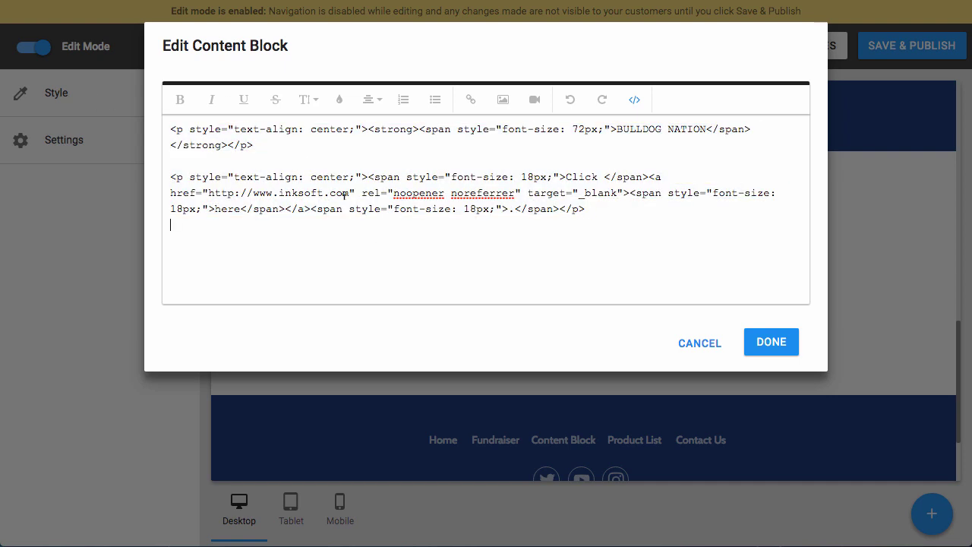
click(635, 101)
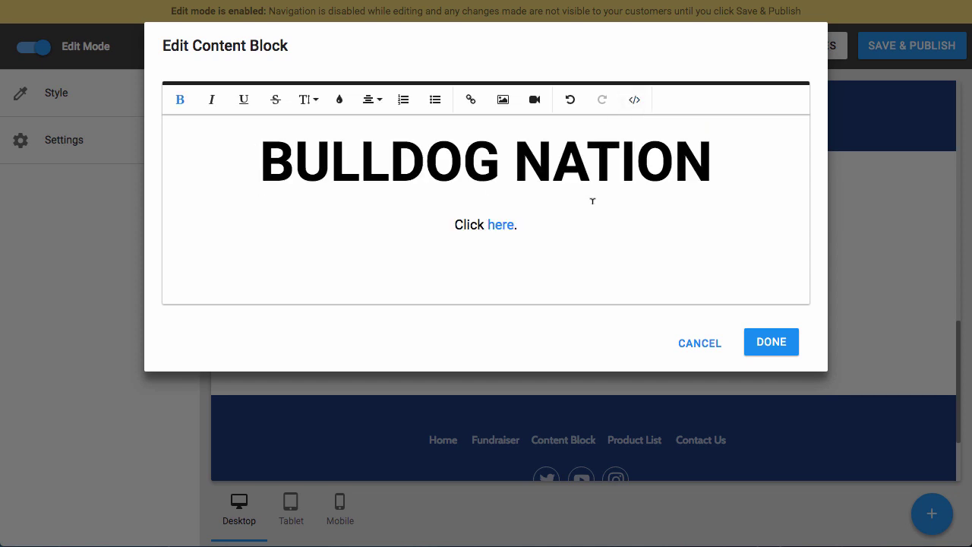
Step: Set the font size of "BULLDOG NATION" to 125px in the HTML code and check it in the formatted view
click(637, 101)
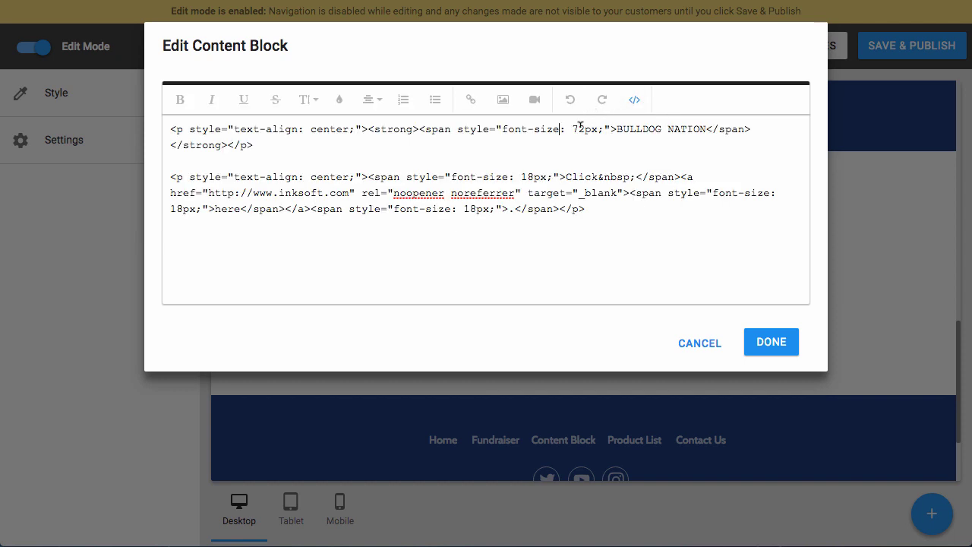
drag(585, 128, 574, 126)
text(125)
click(636, 104)
scroll(642, 199, down, 3)
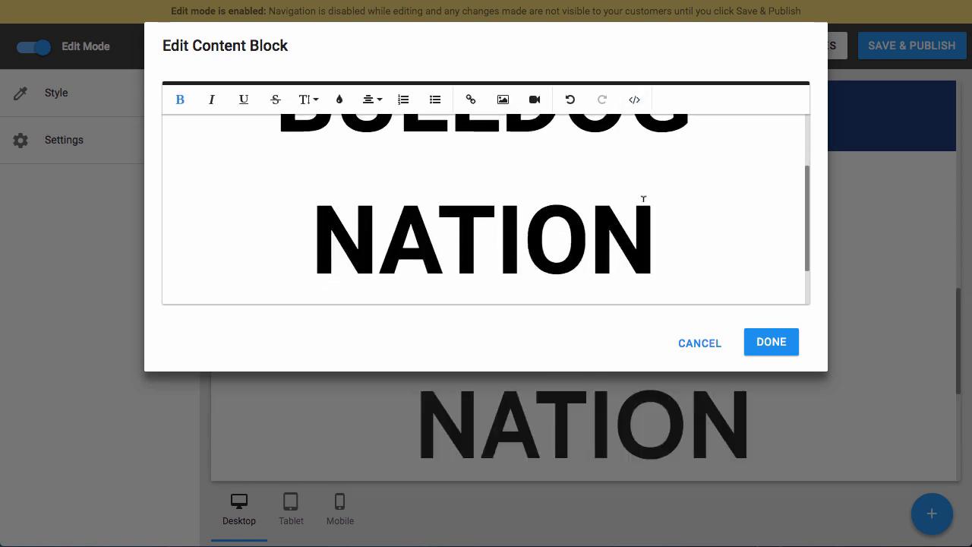
scroll(643, 199, up, 1)
scroll(643, 199, up, 1)
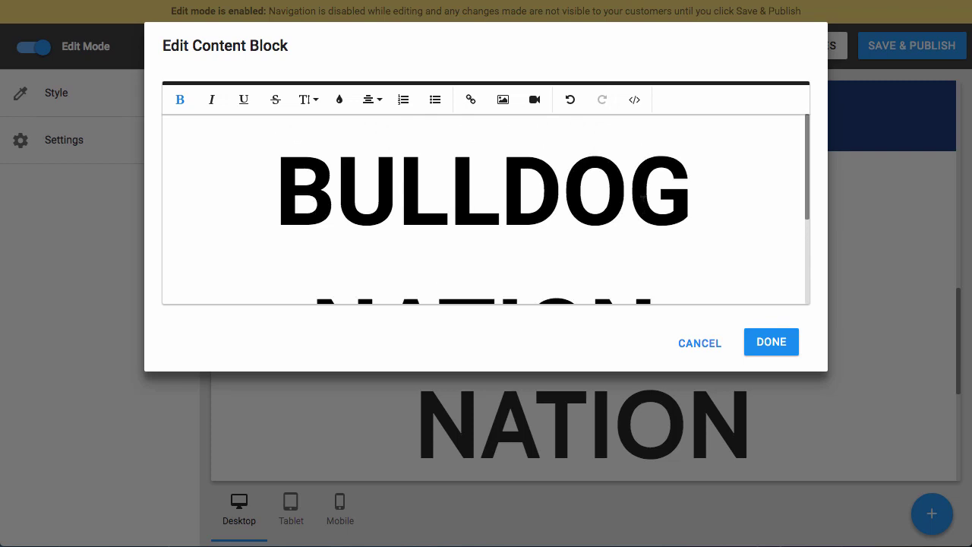
Step: Replace the block's HTML code with the pasted logo-inksoft.png address, undo the replacement and return to the formatted view
click(633, 102)
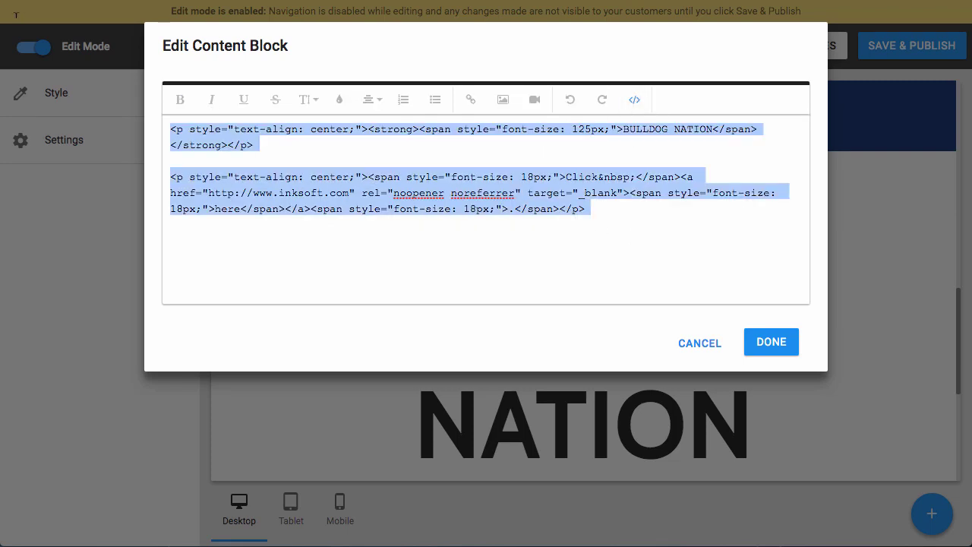
key(ctrl+a)
text(https://tjentp0mo5-flywheel.netdna-ssl.com/wp-content/uploads/2013/01/logo-inksoft.png)
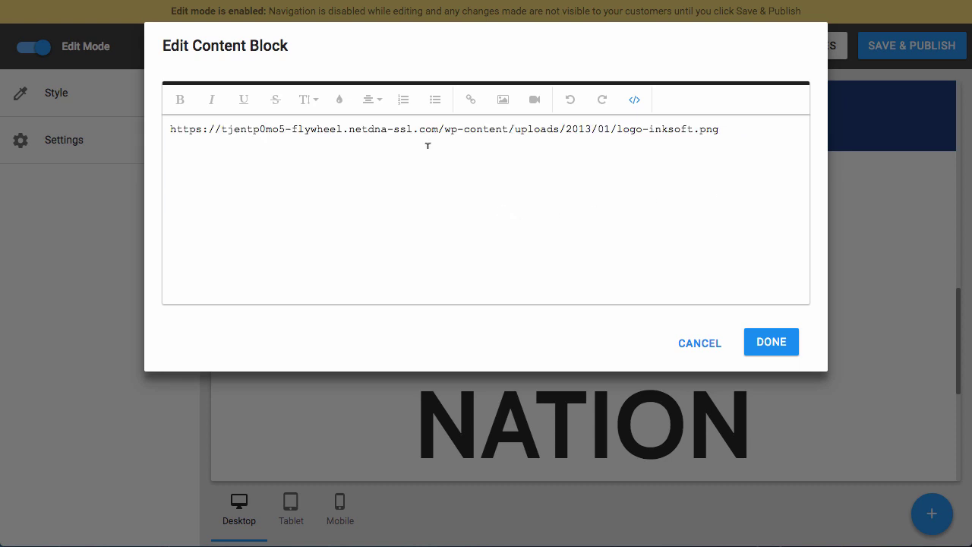
key(ctrl+a)
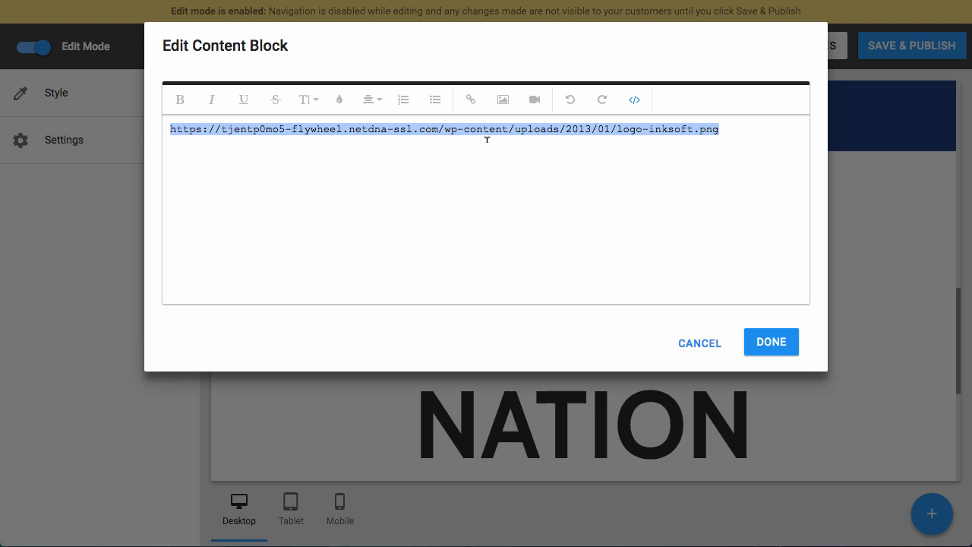
click(637, 103)
key(ctrl+z)
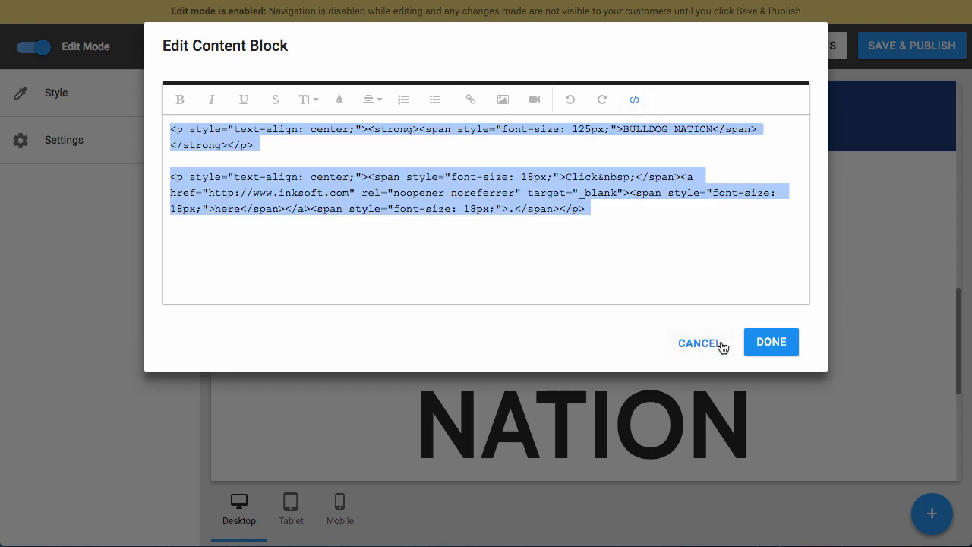
click(636, 101)
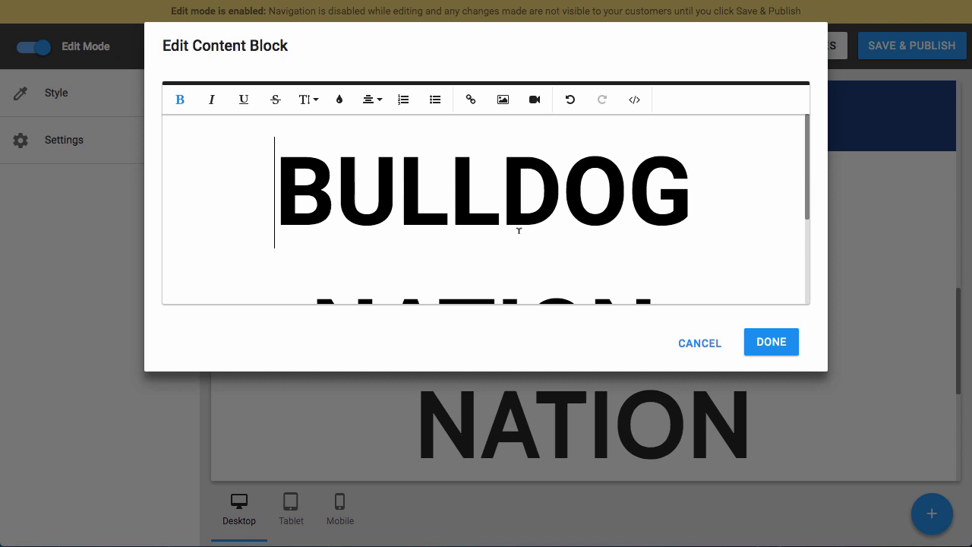
Step: Finish editing the content block and review the "BULLDOG NATION" text and link in the page preview
scroll(574, 241, down, 3)
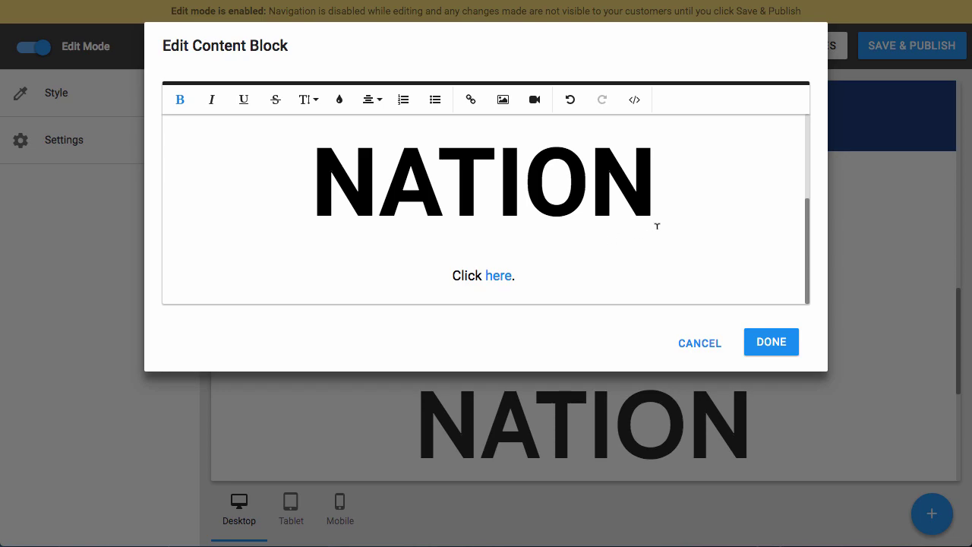
click(770, 343)
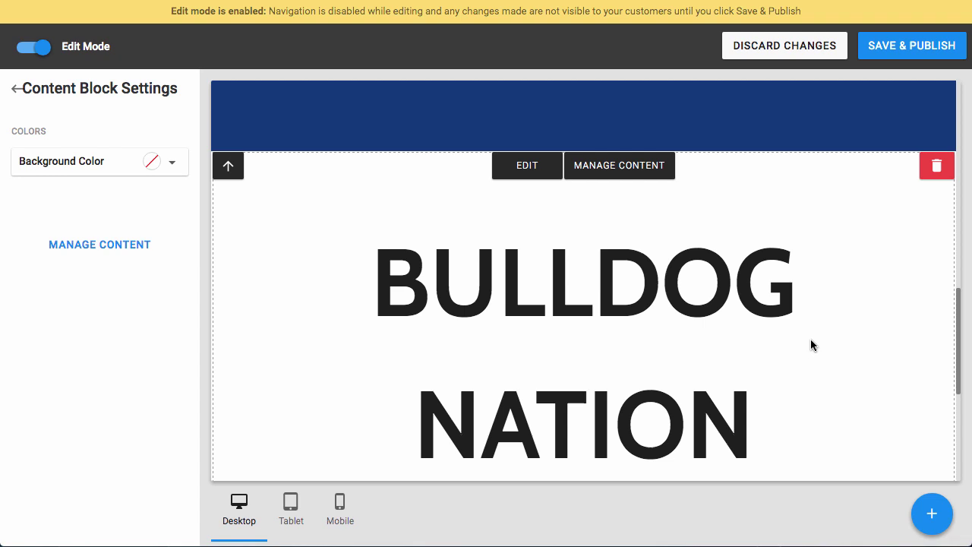
scroll(811, 341, down, 3)
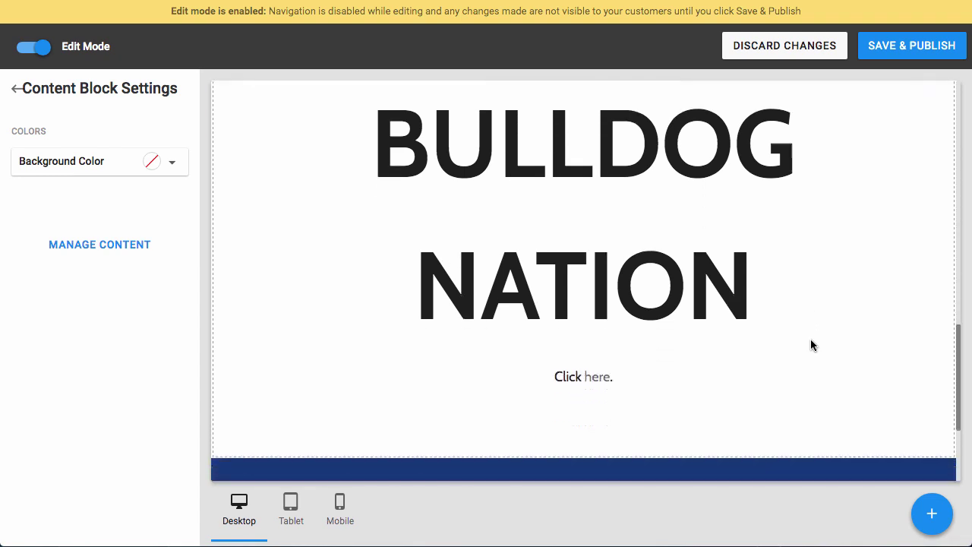
Step: Move the "BULLDOG NATION" content block up above the product list and the fundraiser block, directly under the header
scroll(811, 345, up, 5)
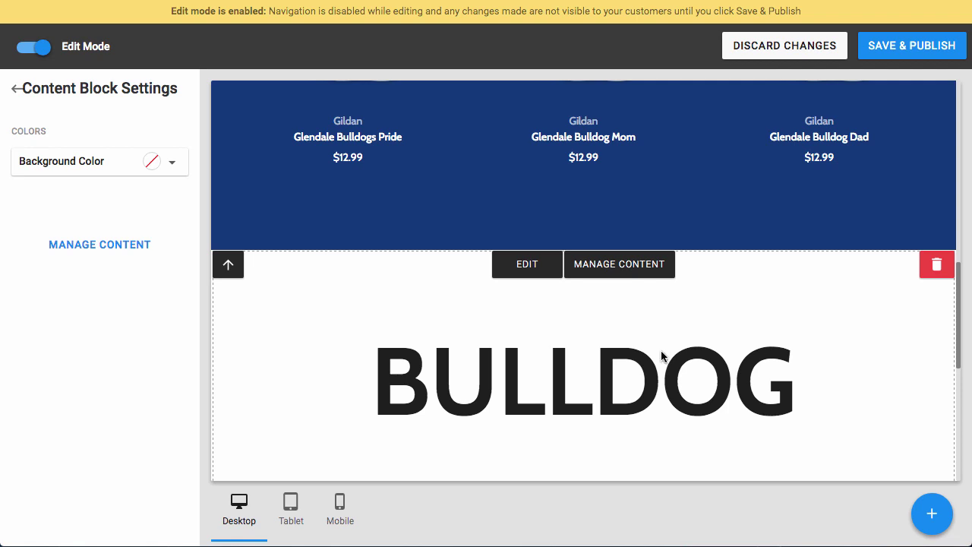
click(230, 268)
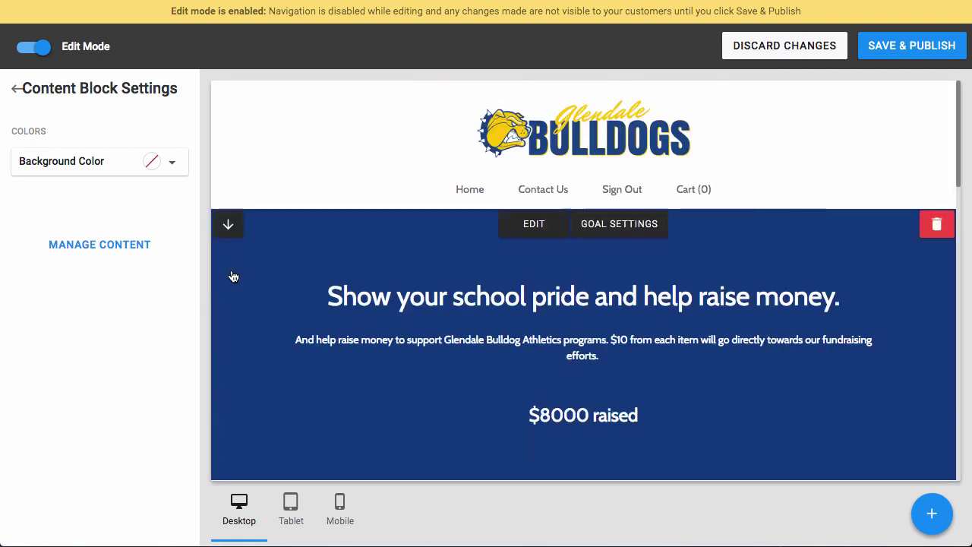
scroll(238, 278, down, 3)
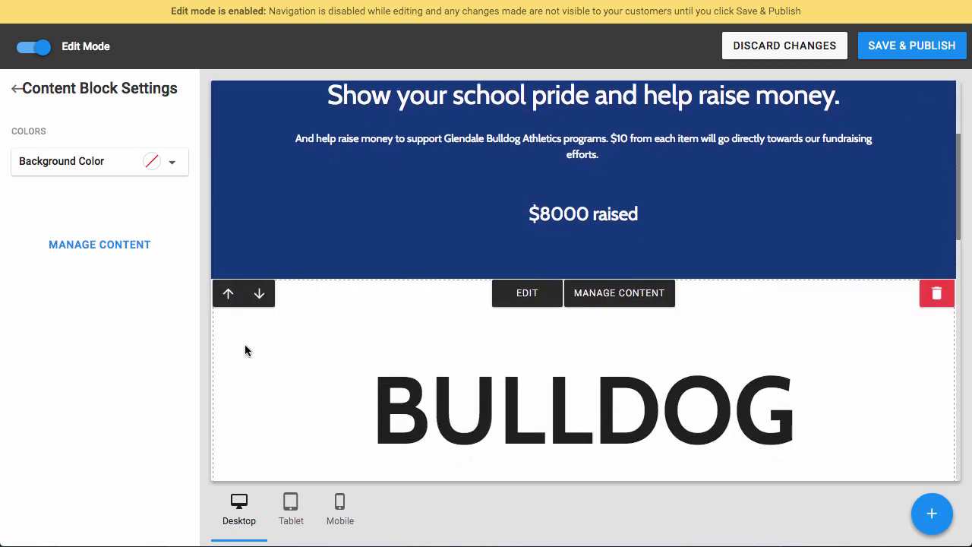
click(227, 293)
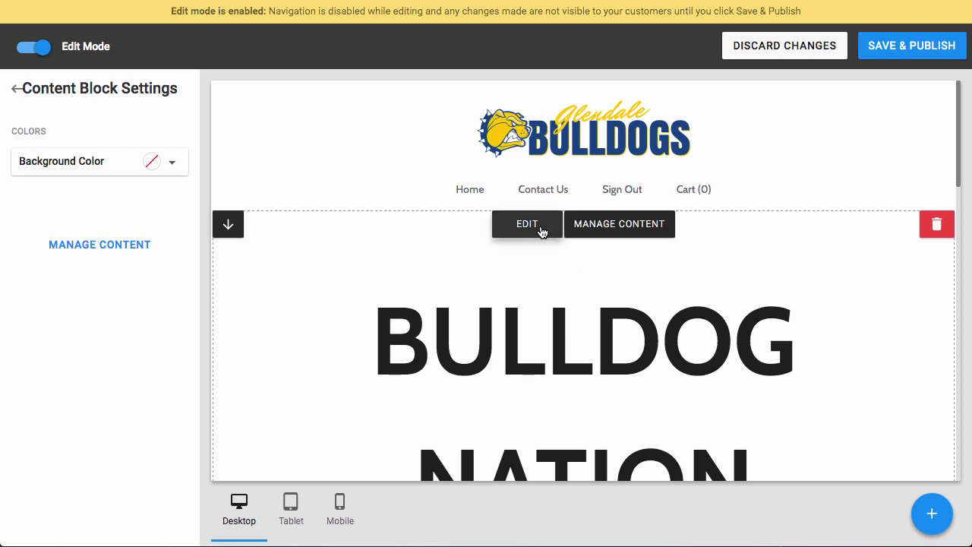
Step: Set the content block's background color to the recently used dark blue, #1e4e8d, and open the custom color picker
scroll(541, 231, down, 3)
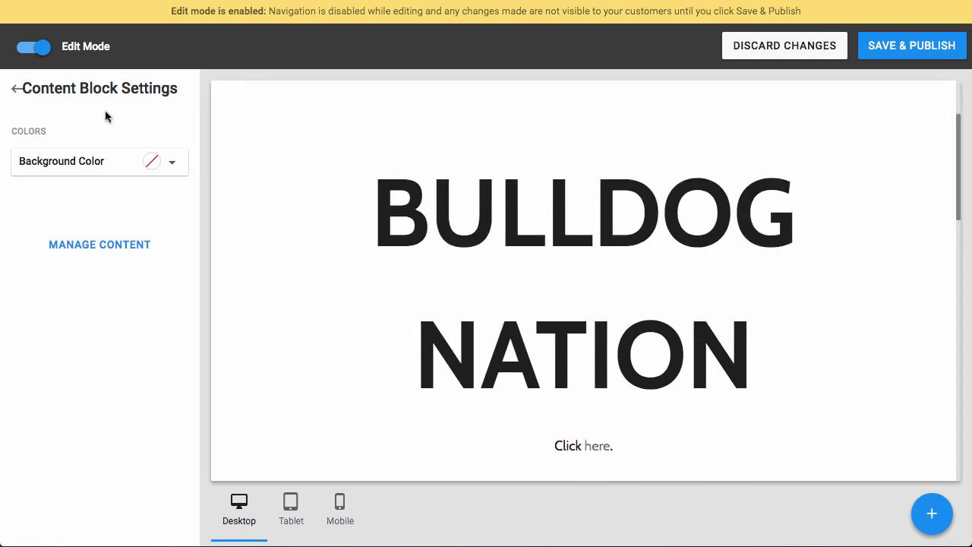
click(80, 163)
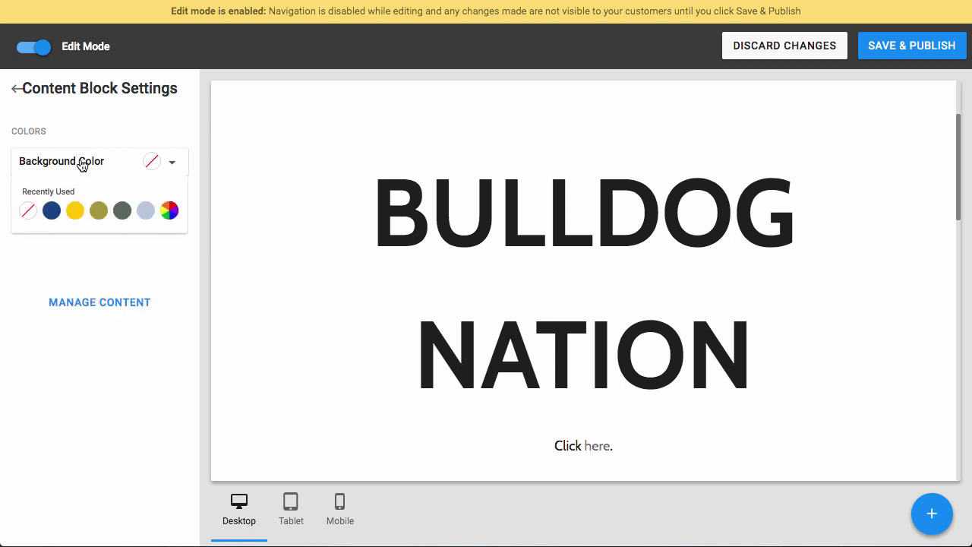
click(53, 212)
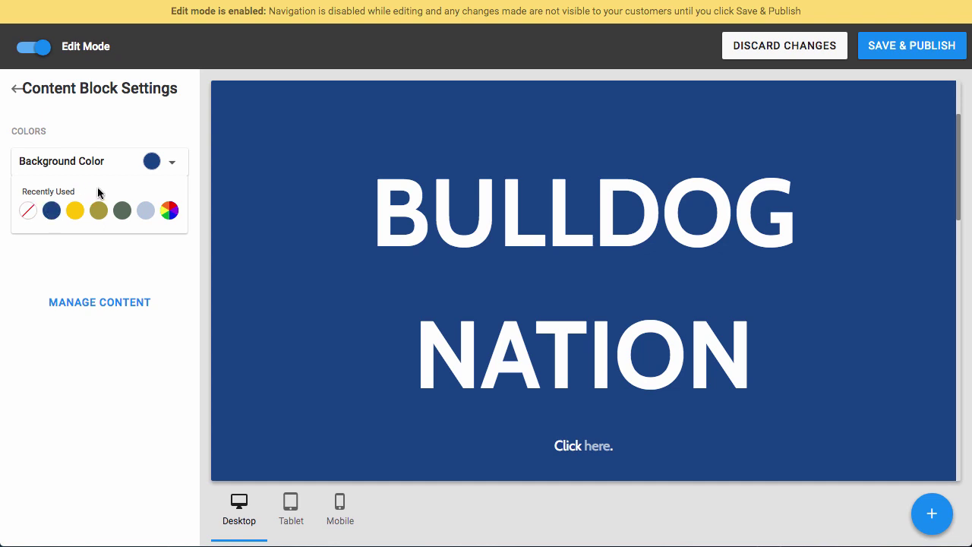
click(169, 211)
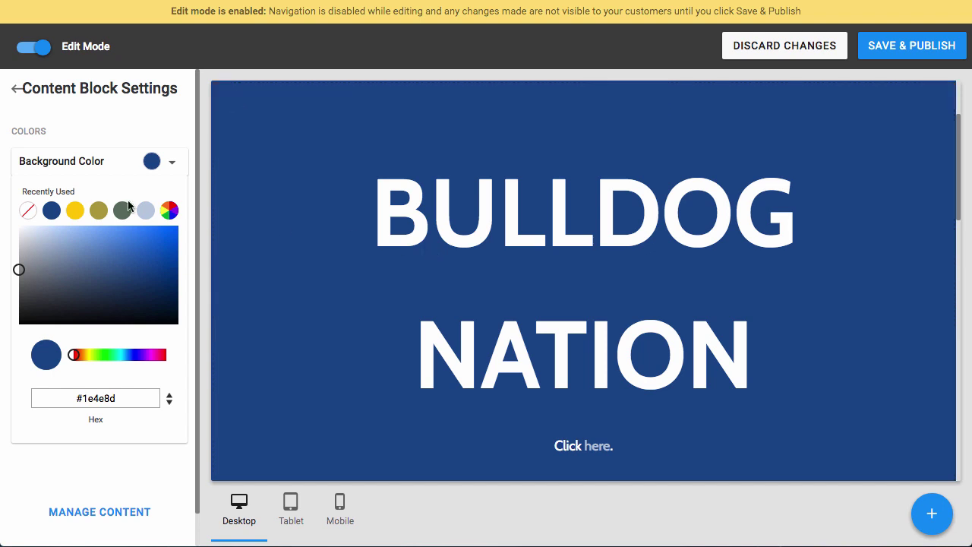
Step: Clear the content block's background color and reapply the recently used dark blue, #1e4e8d
click(28, 212)
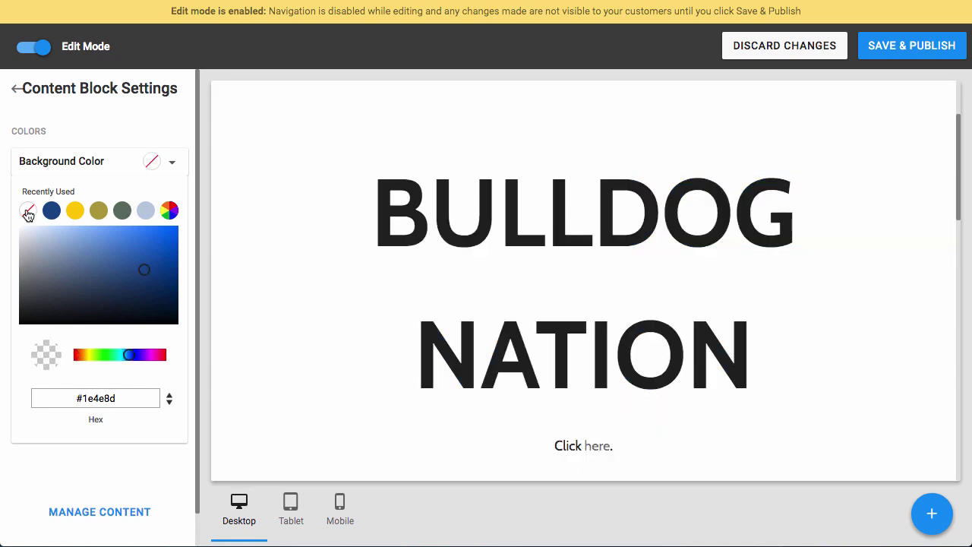
click(51, 213)
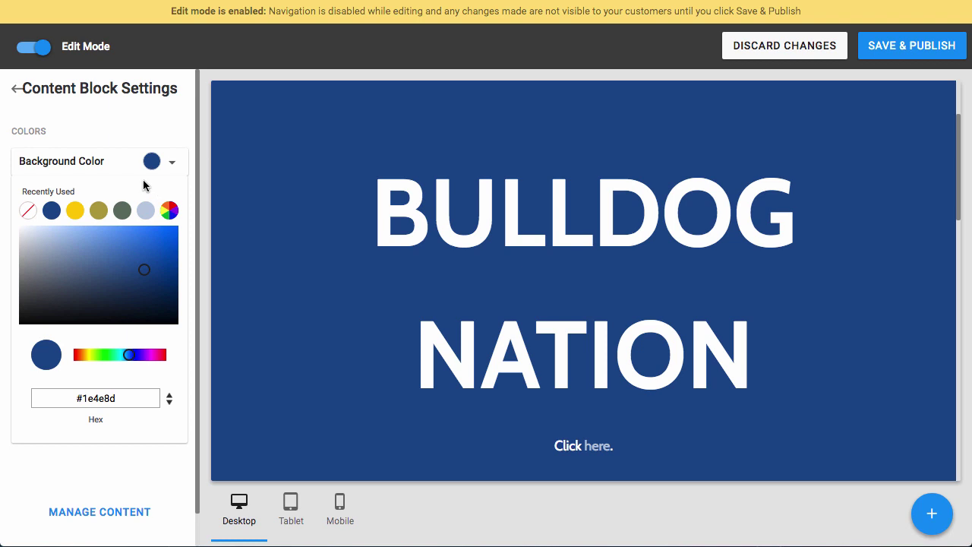
Step: In the content block's editor, set the "BULLDOG NATION" heading's font size to 60 and place the insertion point after the "Click here." line
mouse_move(429, 185)
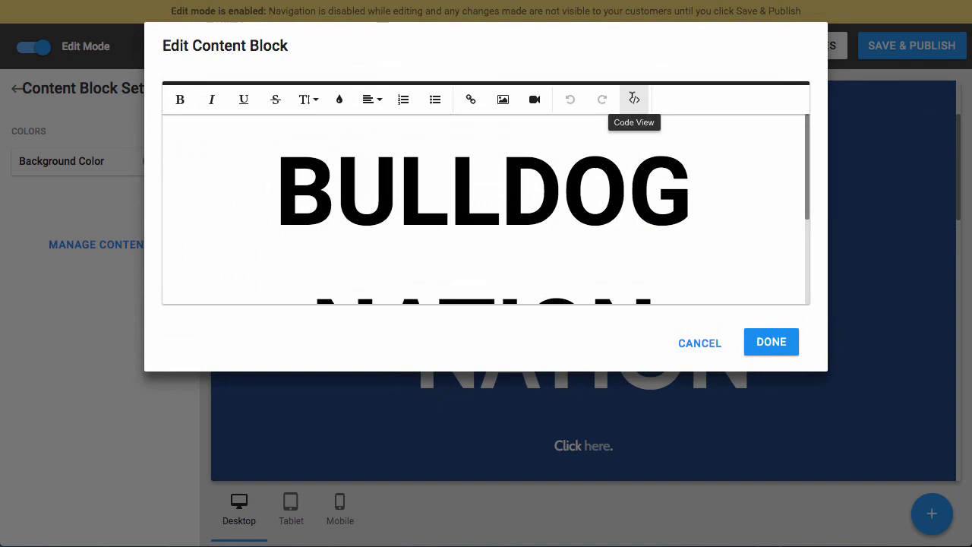
scroll(690, 260, down, 2)
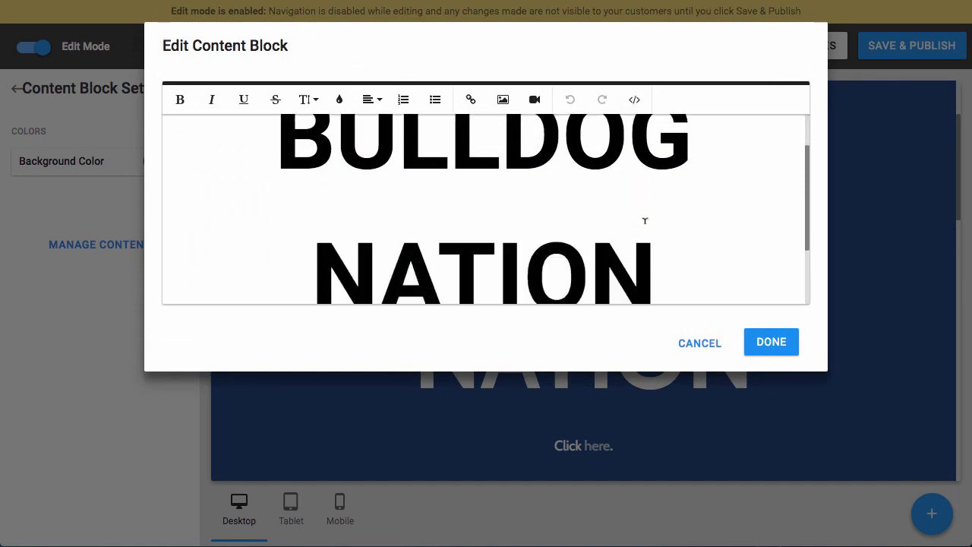
drag(652, 236, 275, 134)
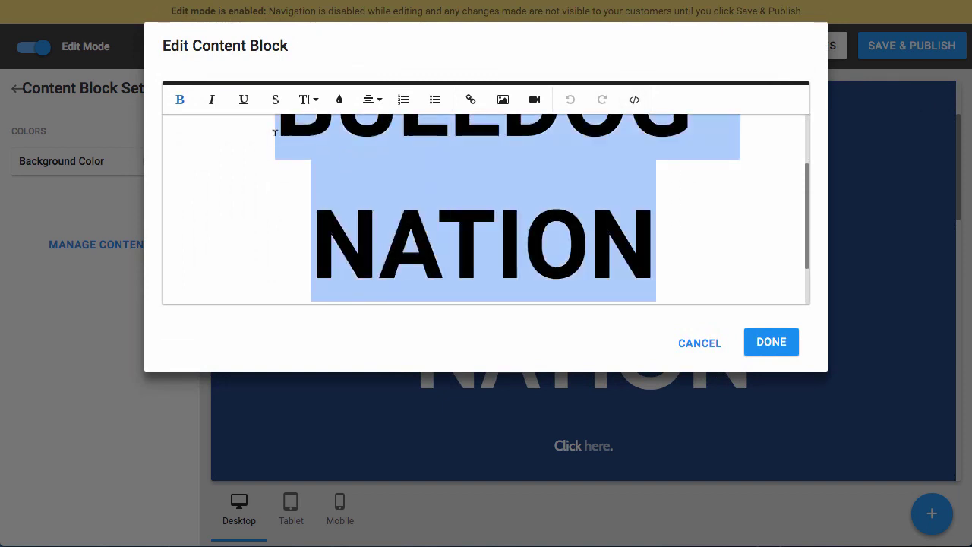
click(310, 101)
scroll(325, 274, down, 3)
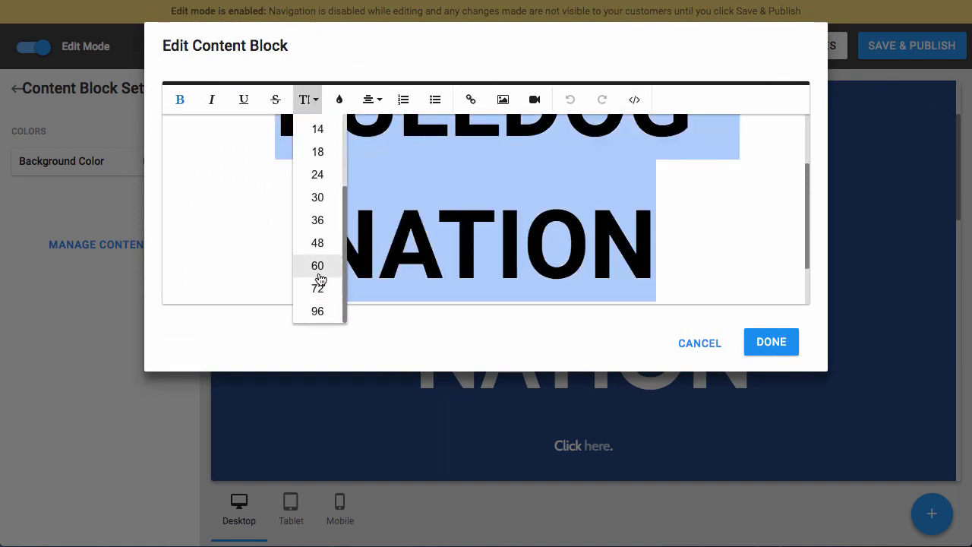
click(320, 275)
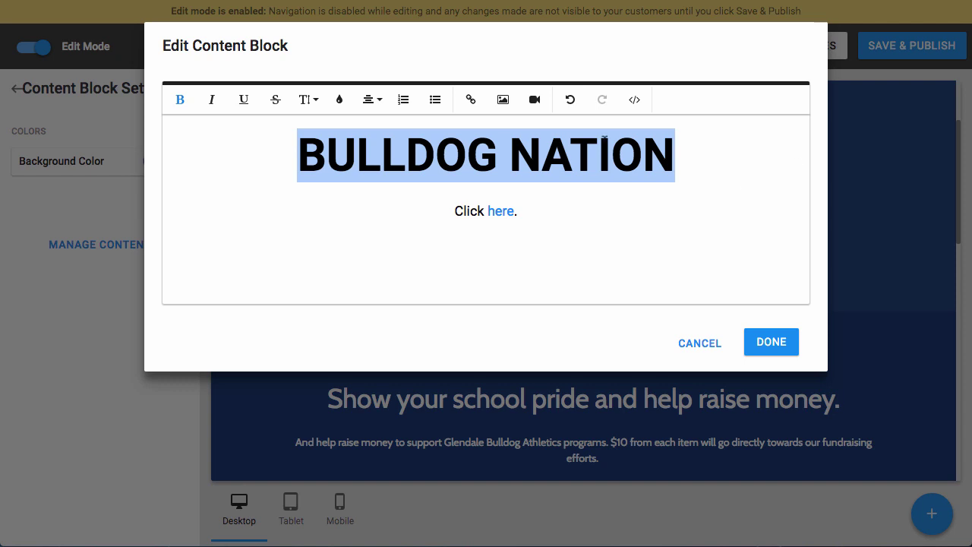
click(580, 213)
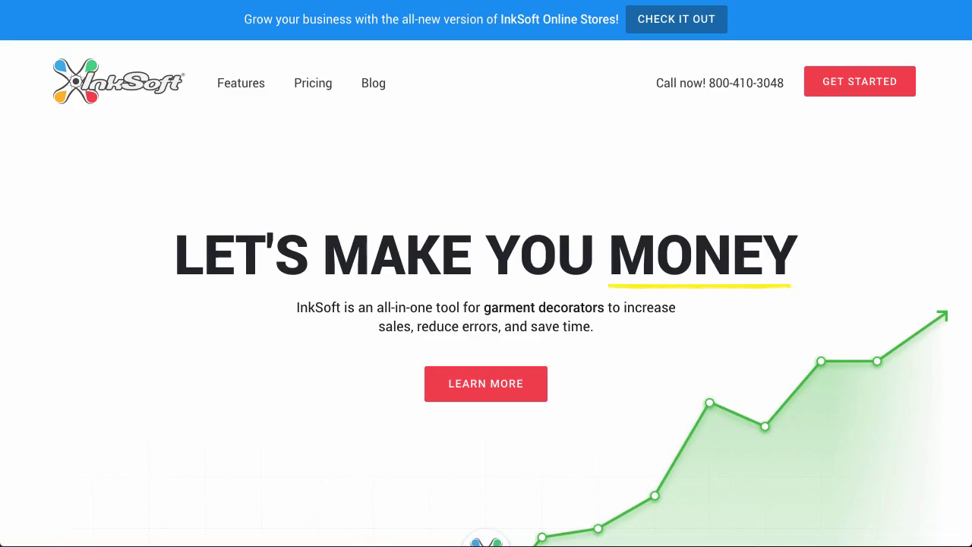
Step: Switch to YouTube, open the video "Basics of the 3-Axis MOVING TIME-LAPSE: My Favorite Field Setup" and pause it
key(super+l)
text(yout)
key(Return)
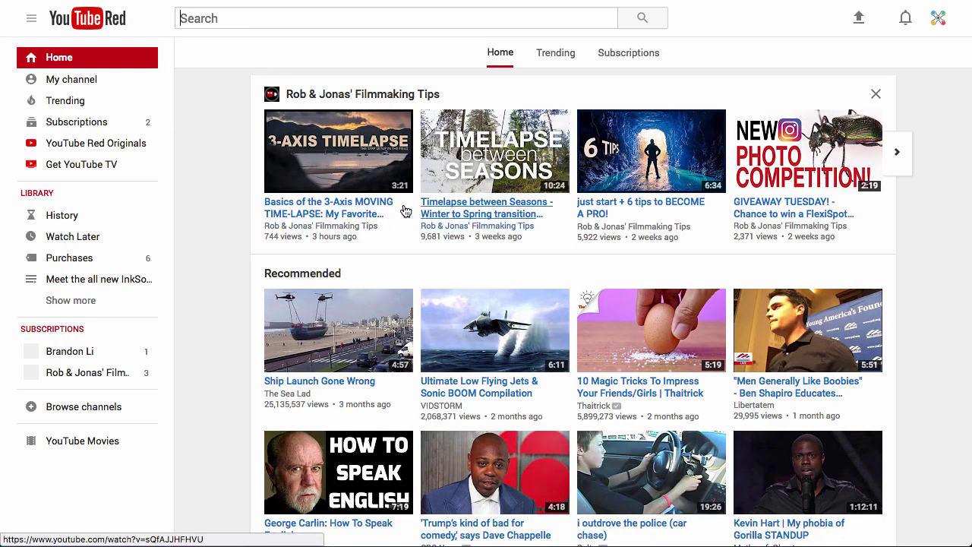
click(364, 208)
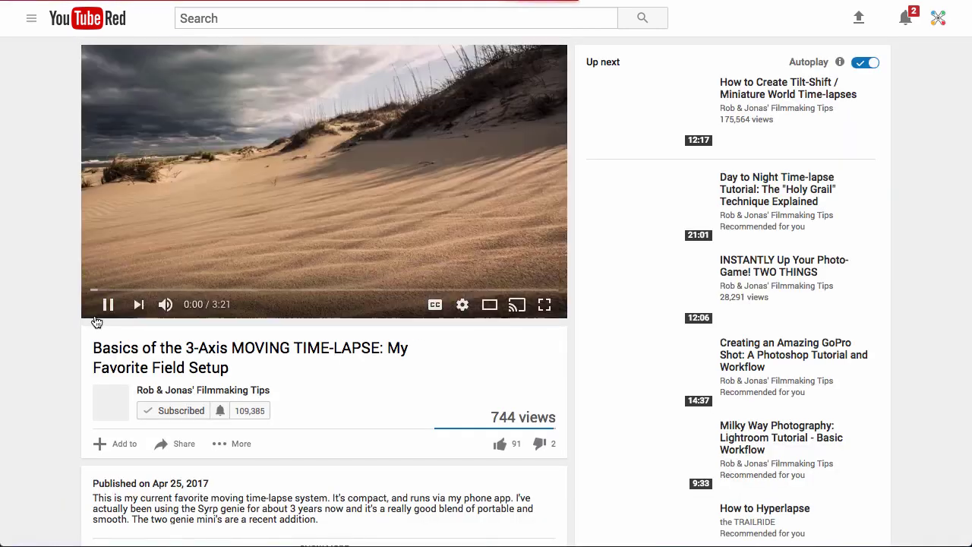
click(102, 293)
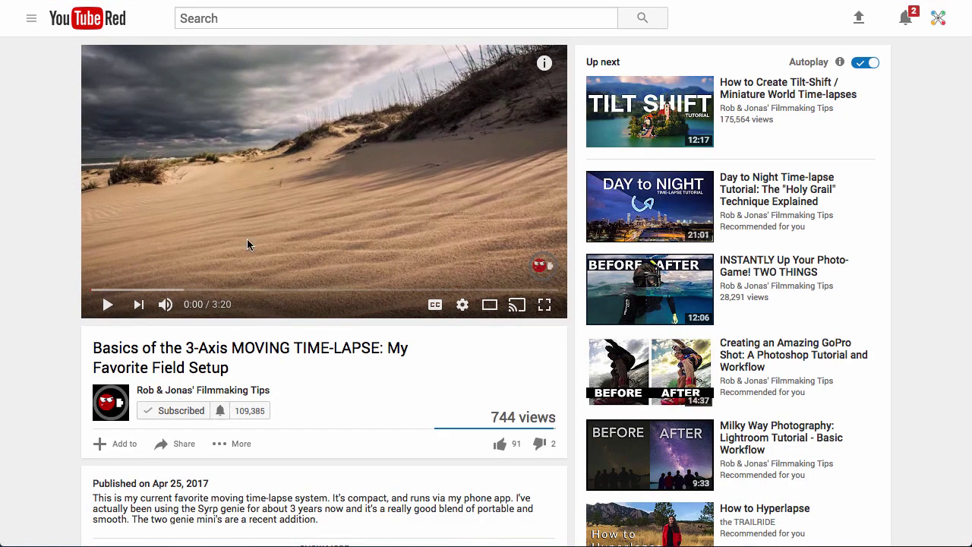
Step: Show the video's embed code from its sharing options and expand the additional embed settings
scroll(246, 242, down, 1)
click(181, 370)
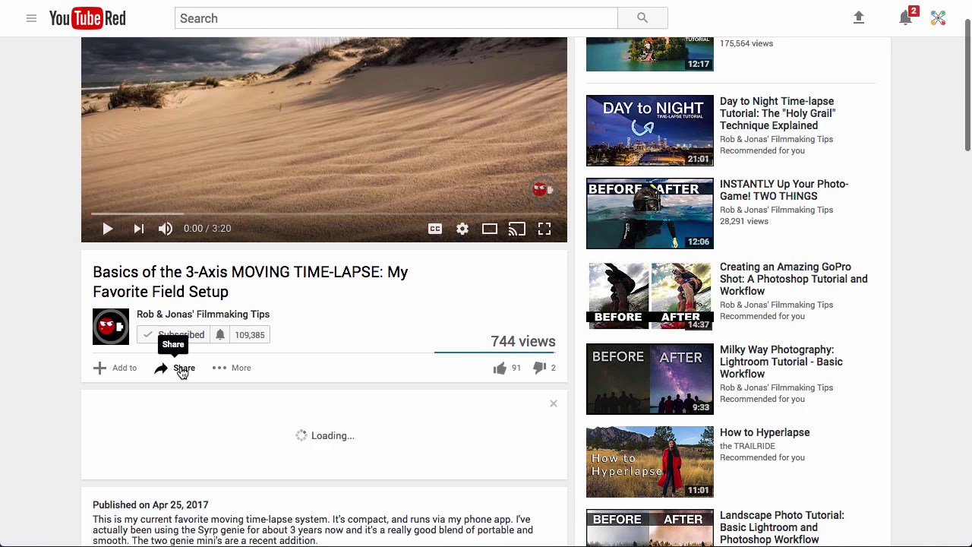
scroll(183, 372, down, 1)
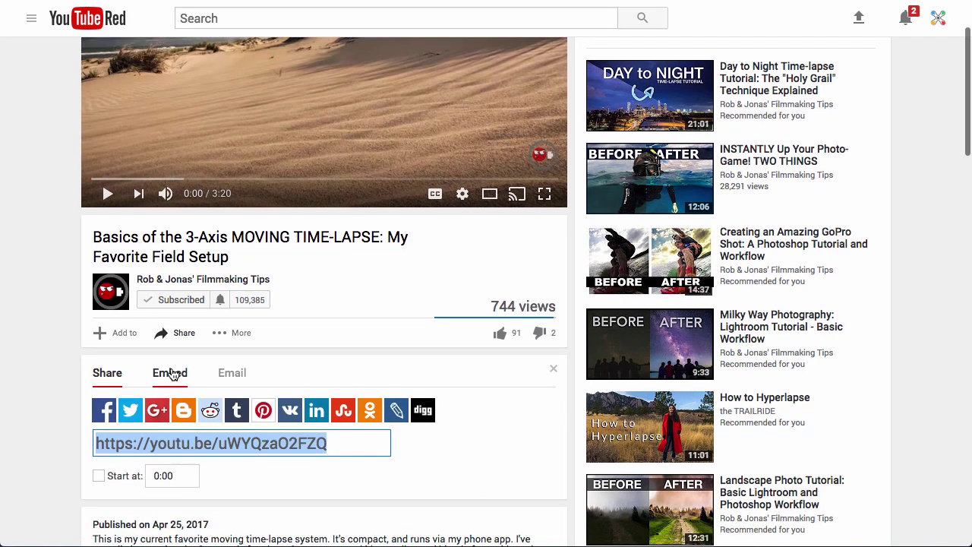
click(170, 373)
scroll(171, 373, down, 3)
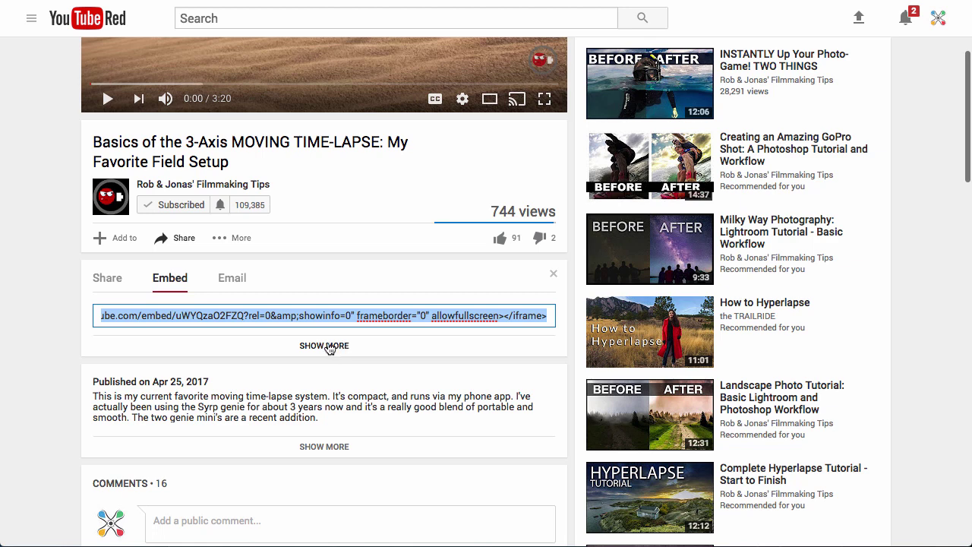
click(324, 346)
scroll(336, 293, down, 4)
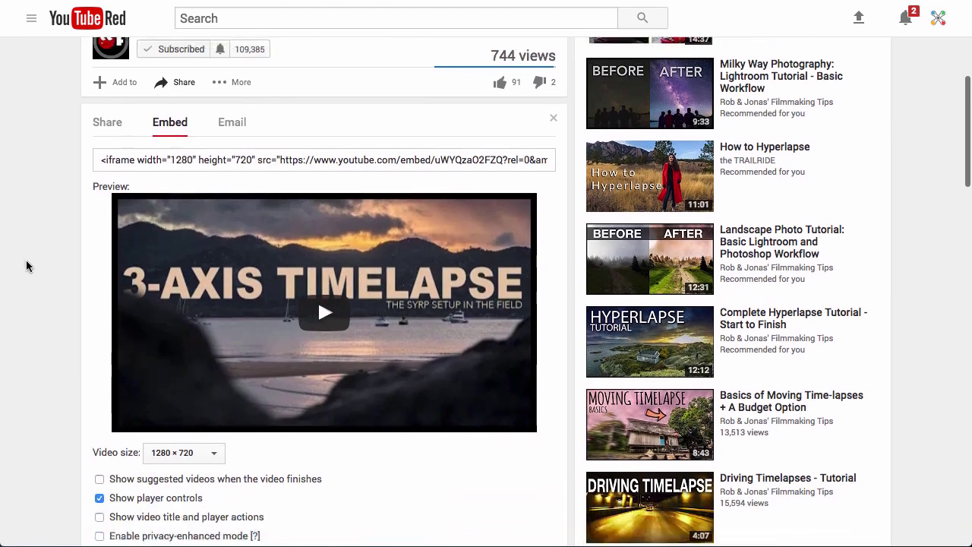
Step: Examine the embed settings, keeping the video size at 1280 × 720 and the player controls shown
click(202, 454)
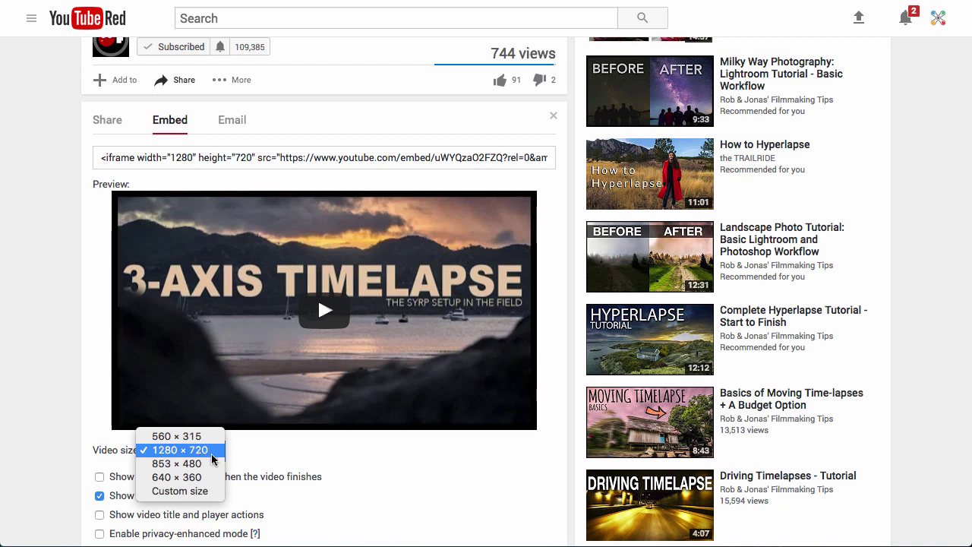
click(205, 453)
scroll(337, 470, down, 1)
scroll(334, 476, down, 2)
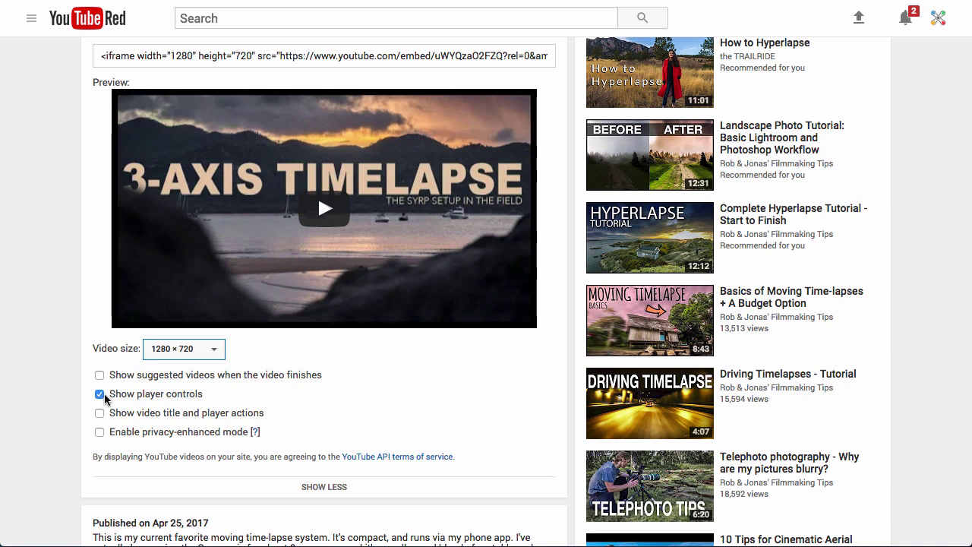
scroll(250, 147, up, 1)
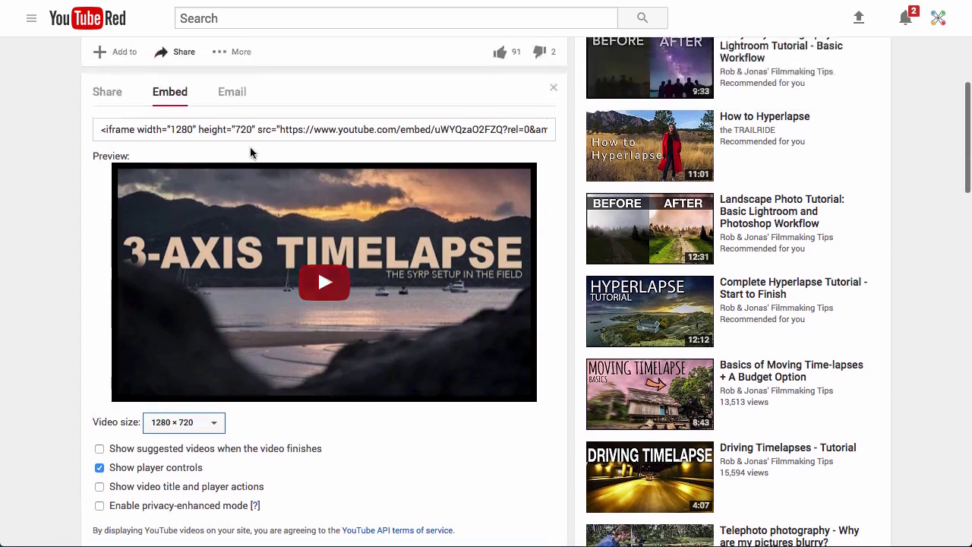
Step: Copy the video's full iframe embed code and switch back to the store's content block editor
click(199, 128)
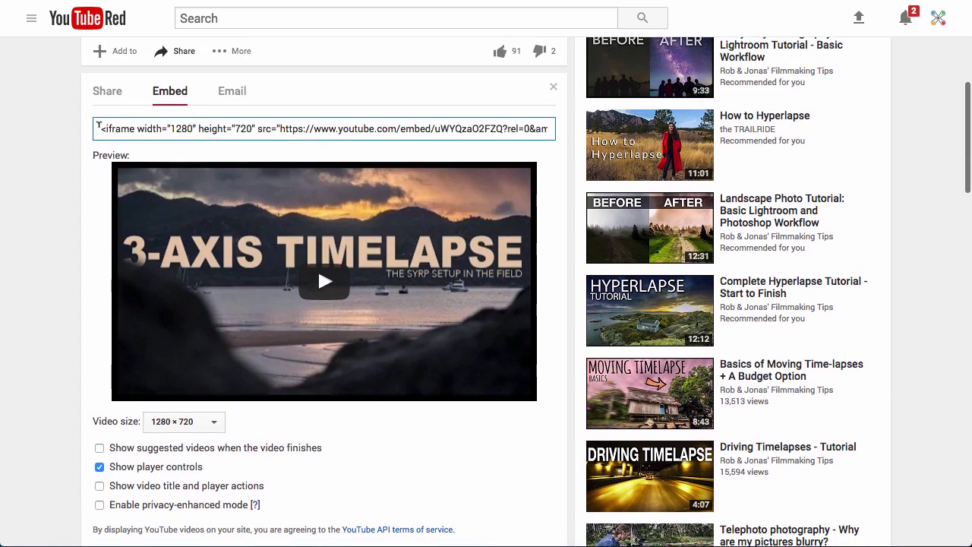
drag(98, 128, 196, 127)
click(256, 123)
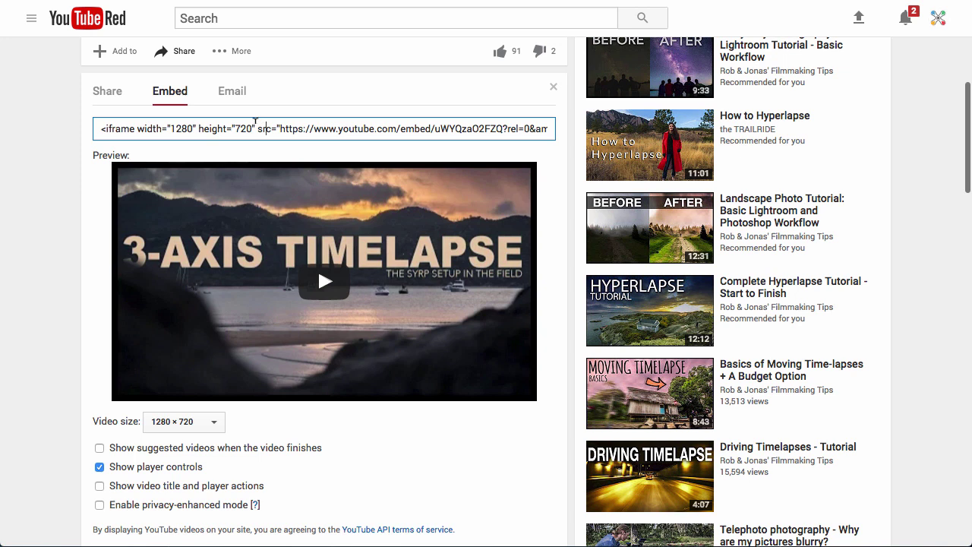
click(293, 129)
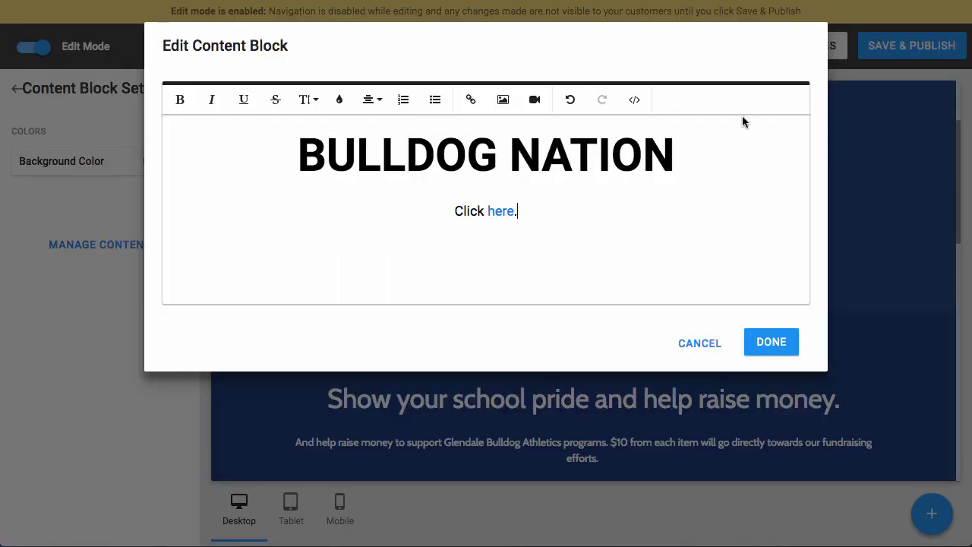
Step: Insert the YouTube video below the "Click here." line using the copied embed code
click(535, 101)
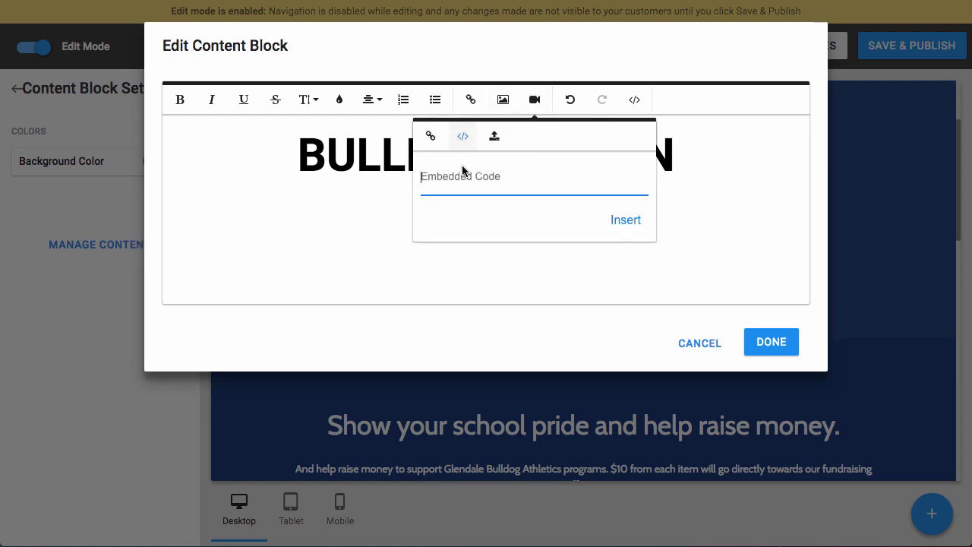
key(ctrl+v)
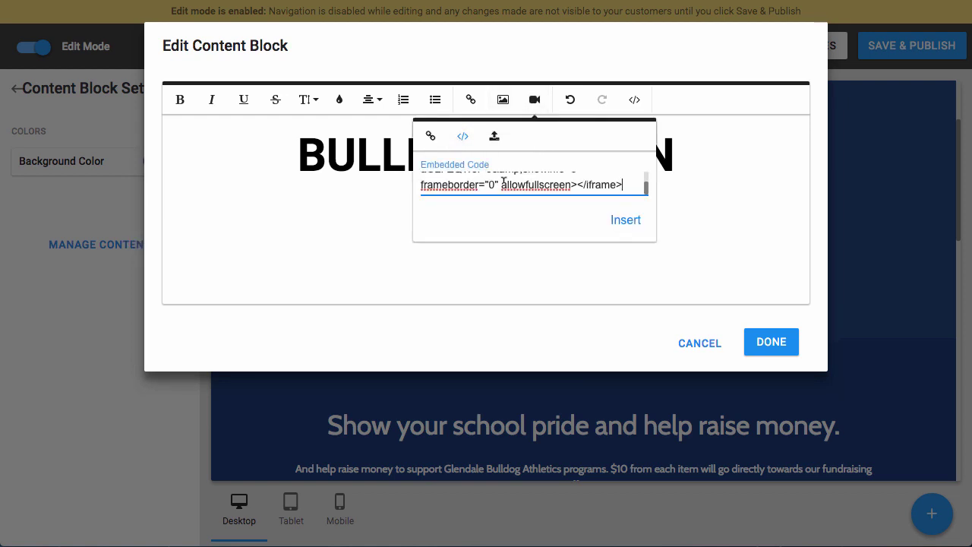
click(626, 219)
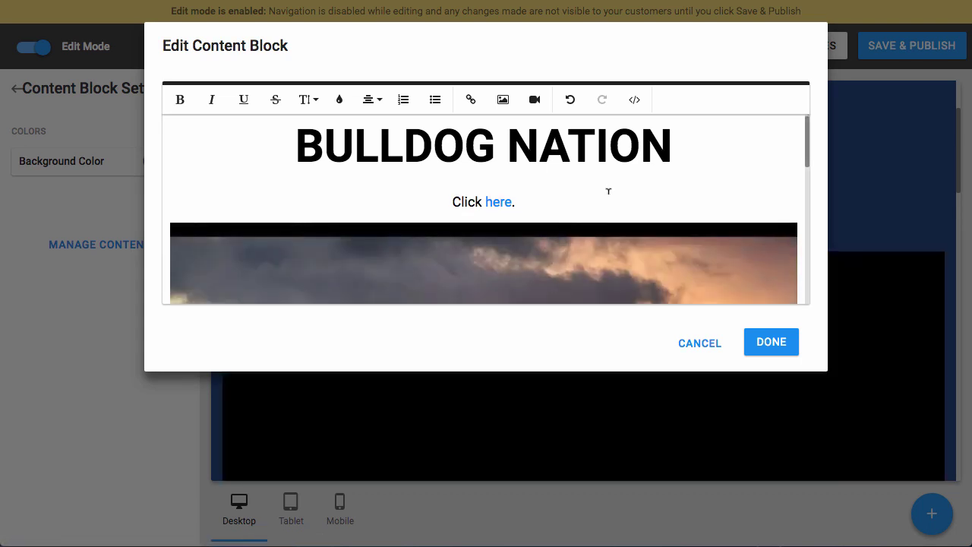
Step: Examine the inserted video and its iframe in the block's HTML code, and return to the formatted view
scroll(607, 194, down, 3)
scroll(607, 199, down, 5)
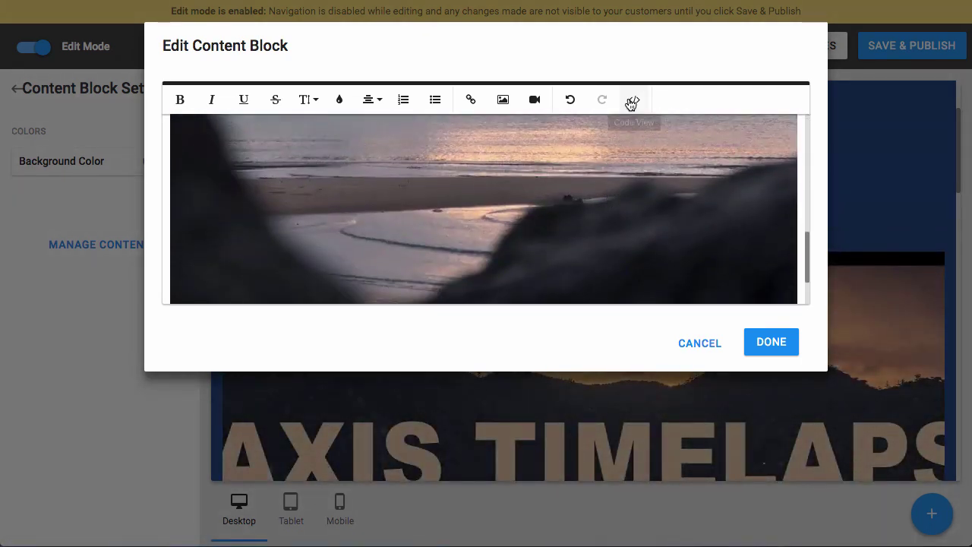
click(633, 101)
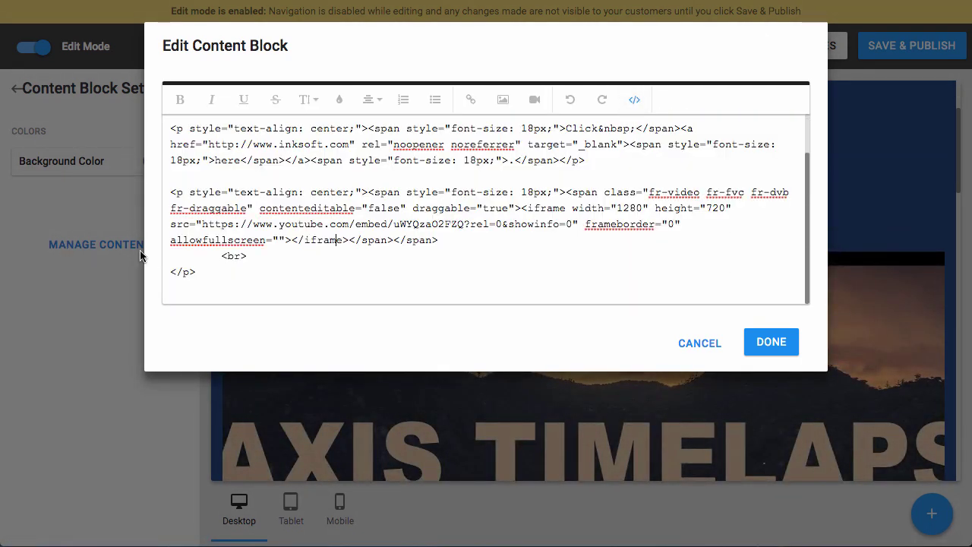
click(634, 100)
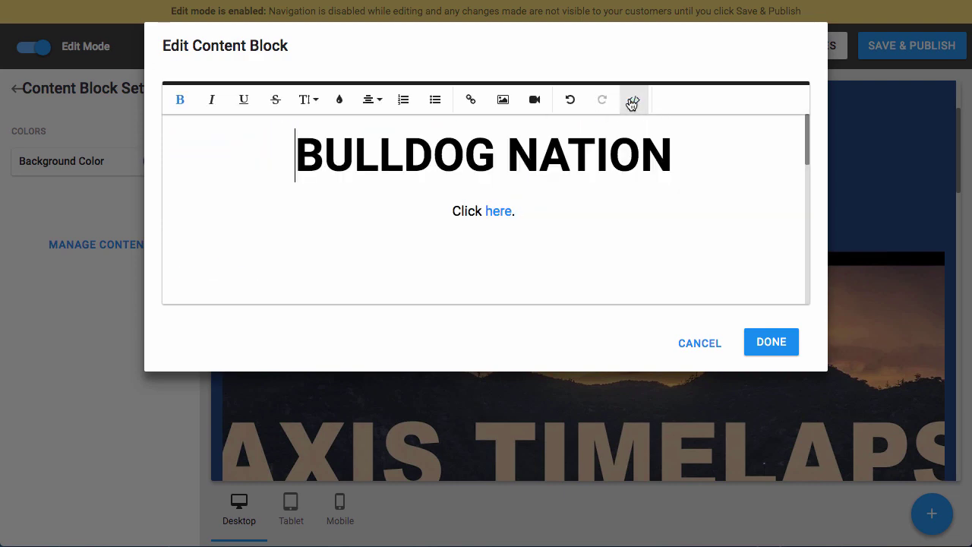
Step: Finish editing the content block and review the heading, link and embedded video in the page preview
click(776, 344)
scroll(764, 302, down, 5)
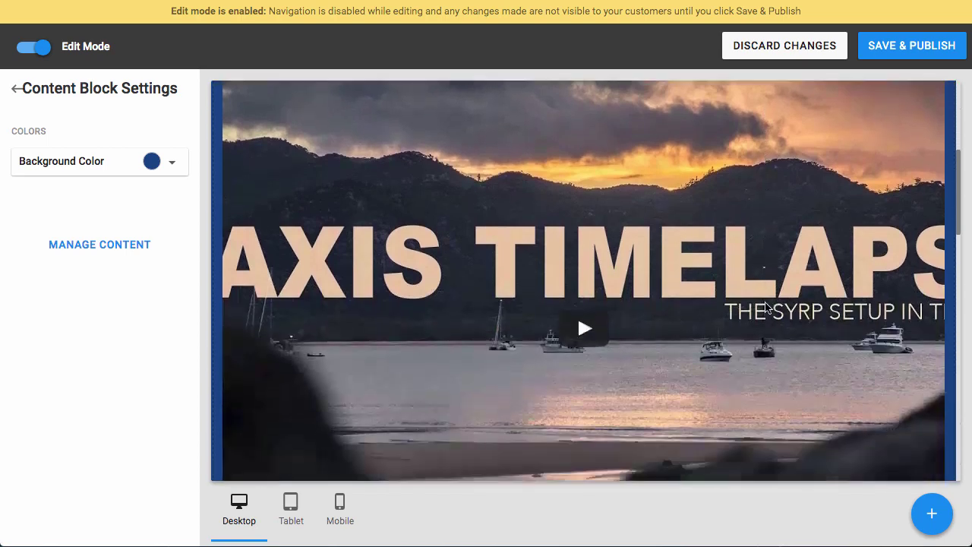
scroll(765, 307, down, 4)
scroll(765, 306, up, 5)
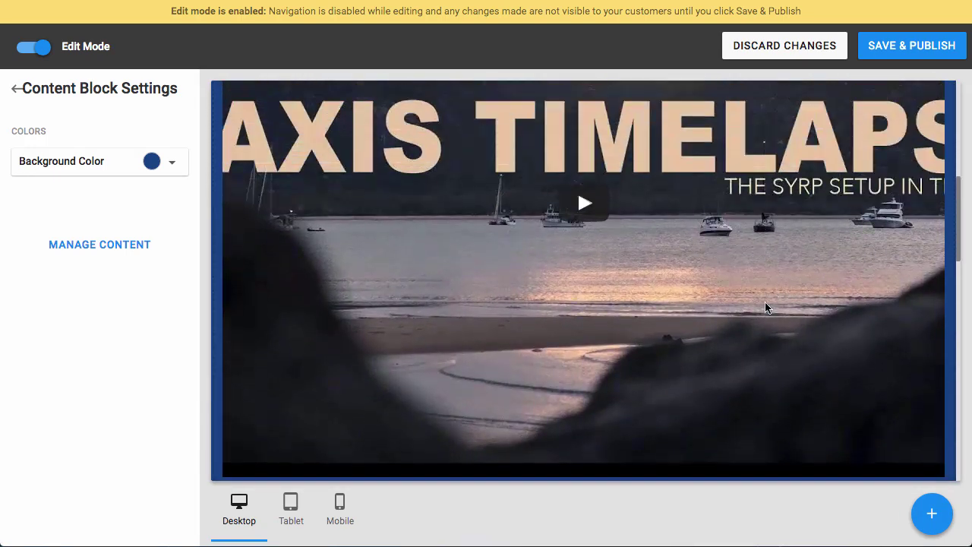
scroll(765, 307, up, 4)
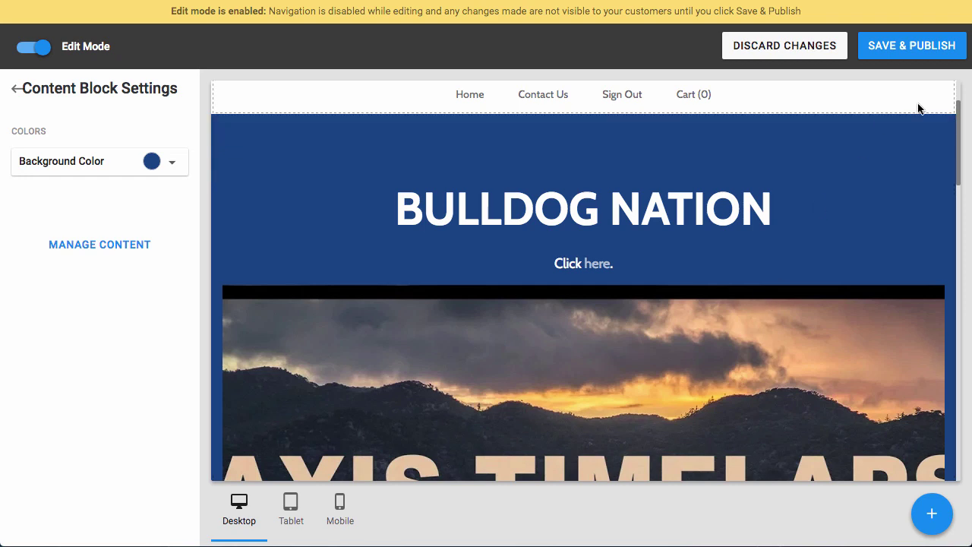
Step: Start removing the "BULLDOG NATION" content block, but choose to keep the component
click(936, 134)
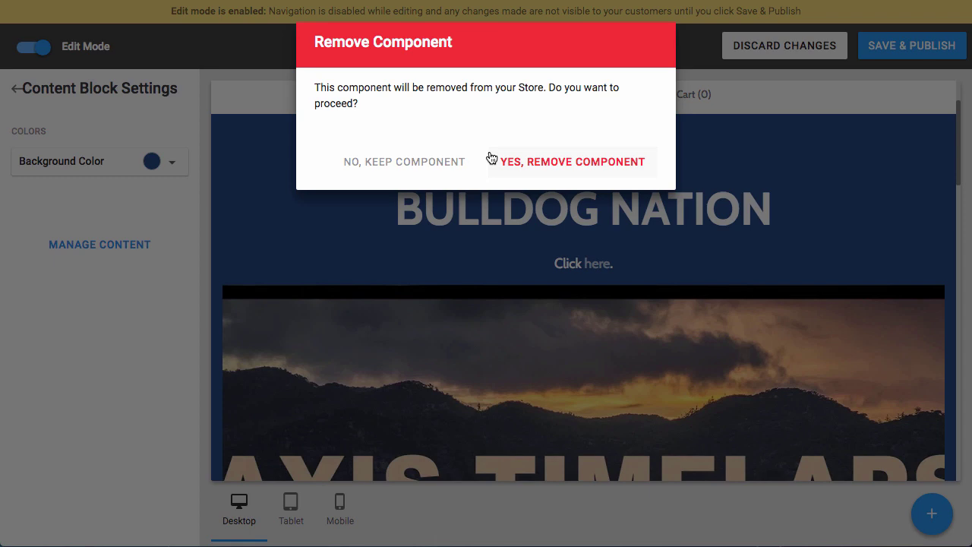
click(434, 164)
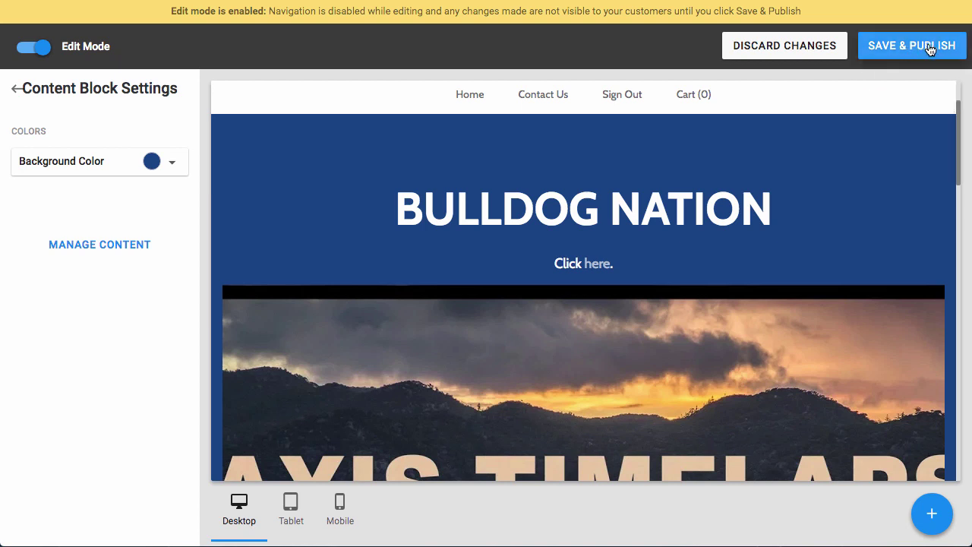
Step: Discard all unpublished changes to the store and review the homepage's welcome block
click(763, 47)
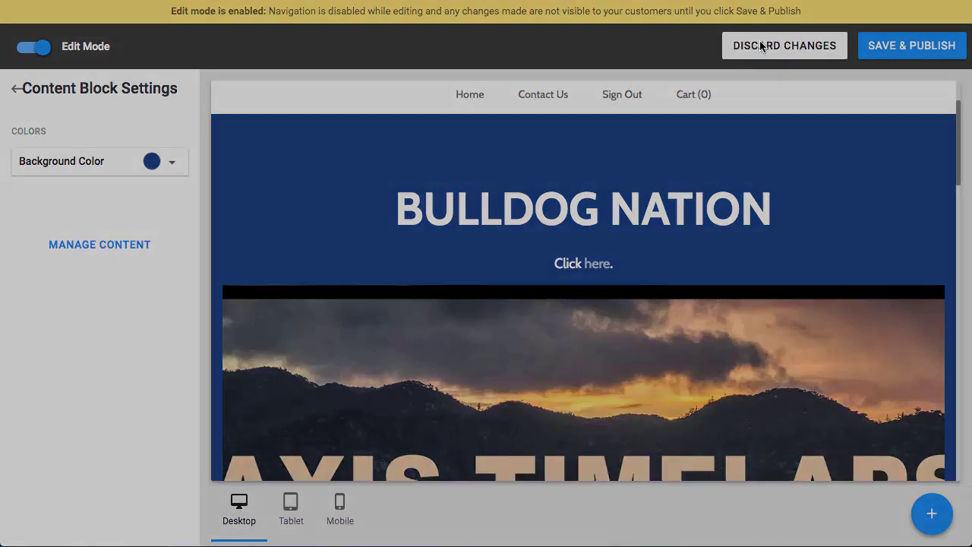
click(616, 136)
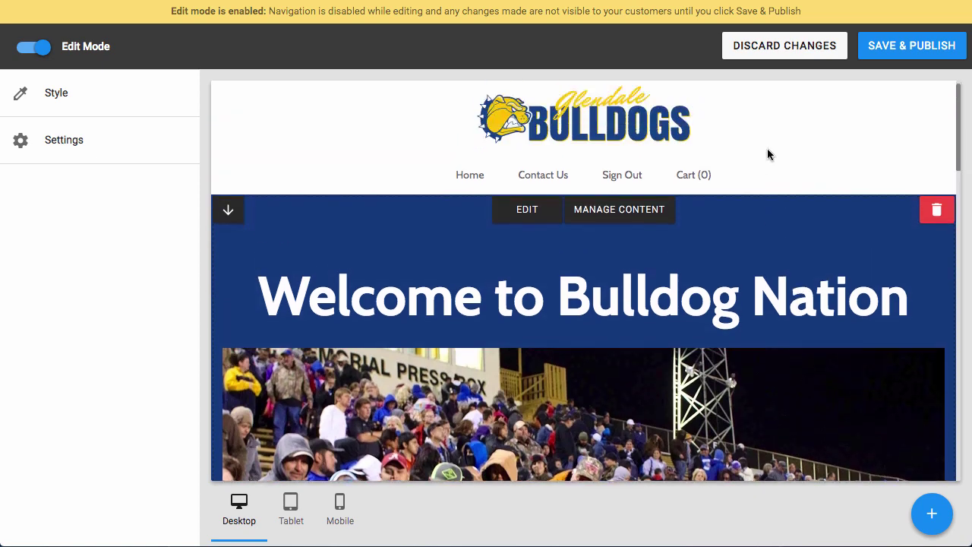
scroll(761, 154, down, 3)
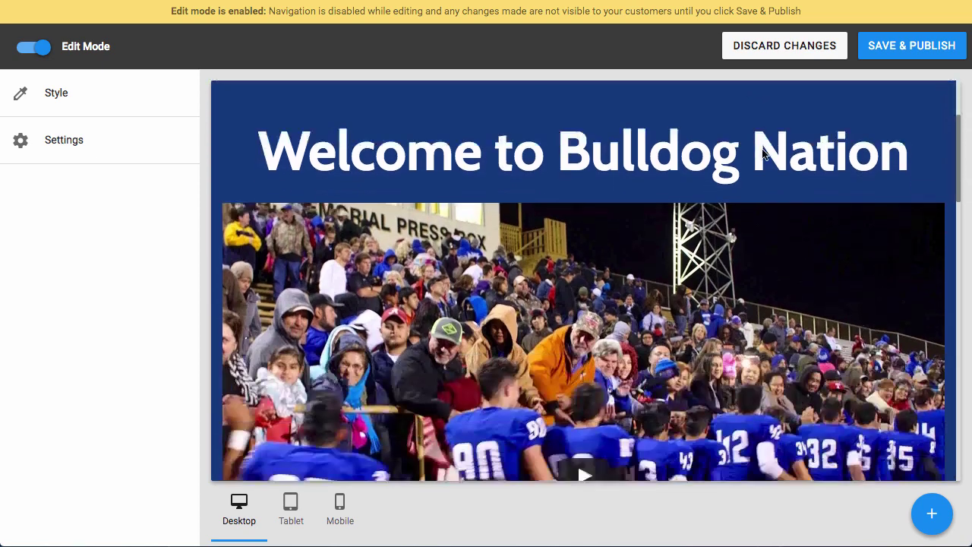
scroll(779, 230, up, 3)
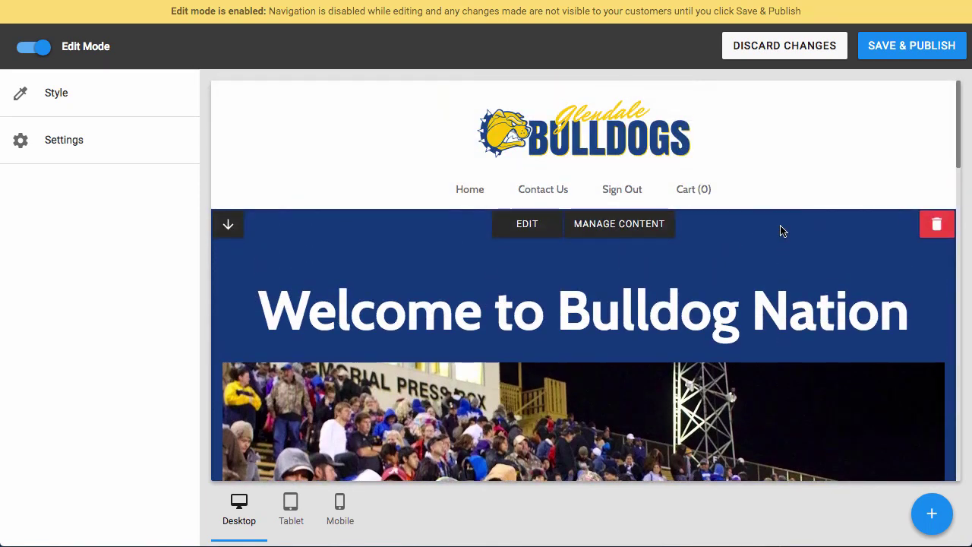